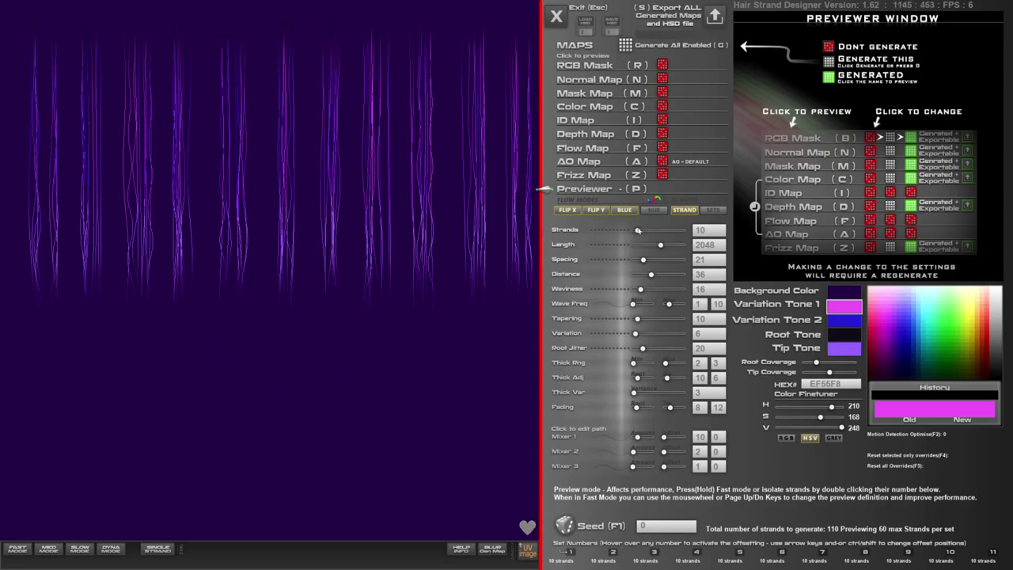
Set the strand count of all sets to 0 and load the UV layout PNG from the Desktop as the tracing image.
{"action": "left_click_drag", "start_coordinate": [638, 230], "coordinate": [632, 232]}
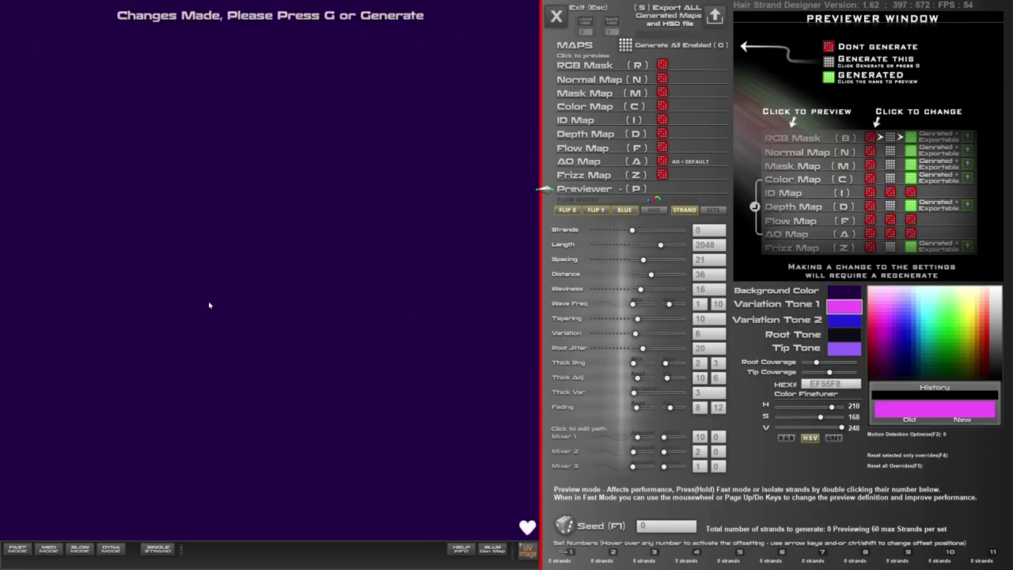
{"action": "left_click", "coordinate": [530, 551]}
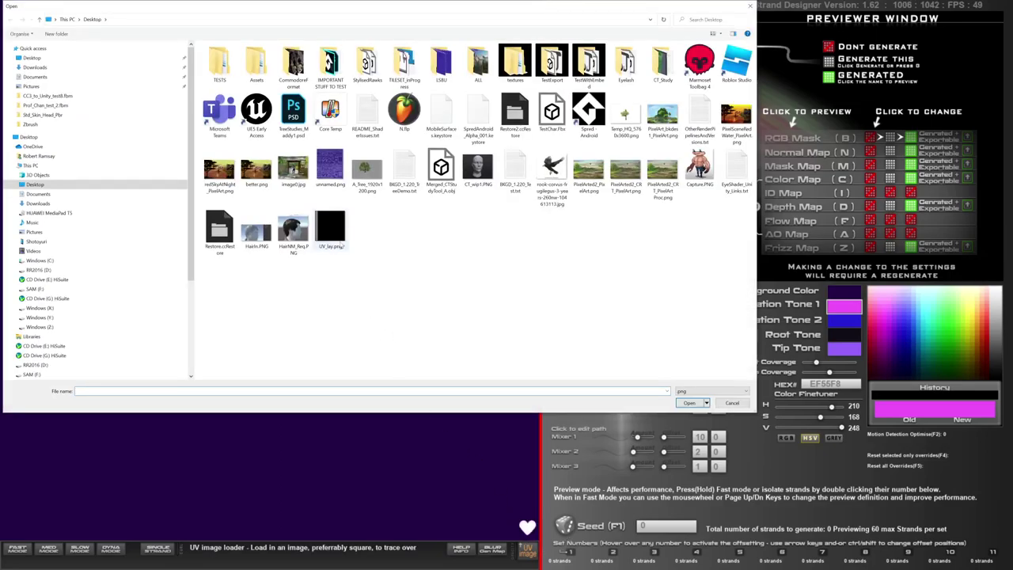
{"action": "double_click", "coordinate": [338, 238]}
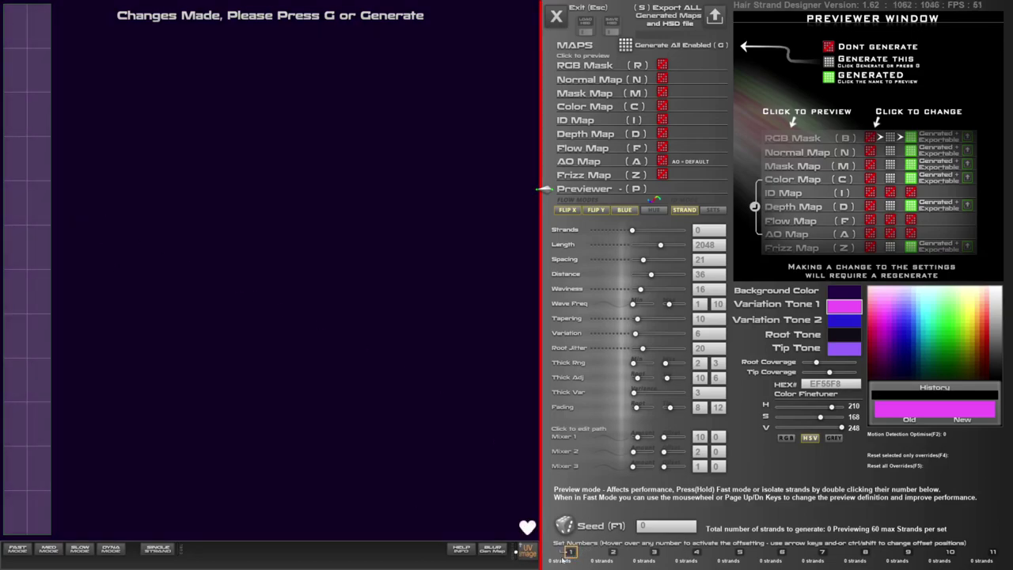
Give set 1 63 strands, place it over the UV strip, and set its length to 3268.
{"action": "left_click_drag", "start_coordinate": [644, 232], "coordinate": [665, 230]}
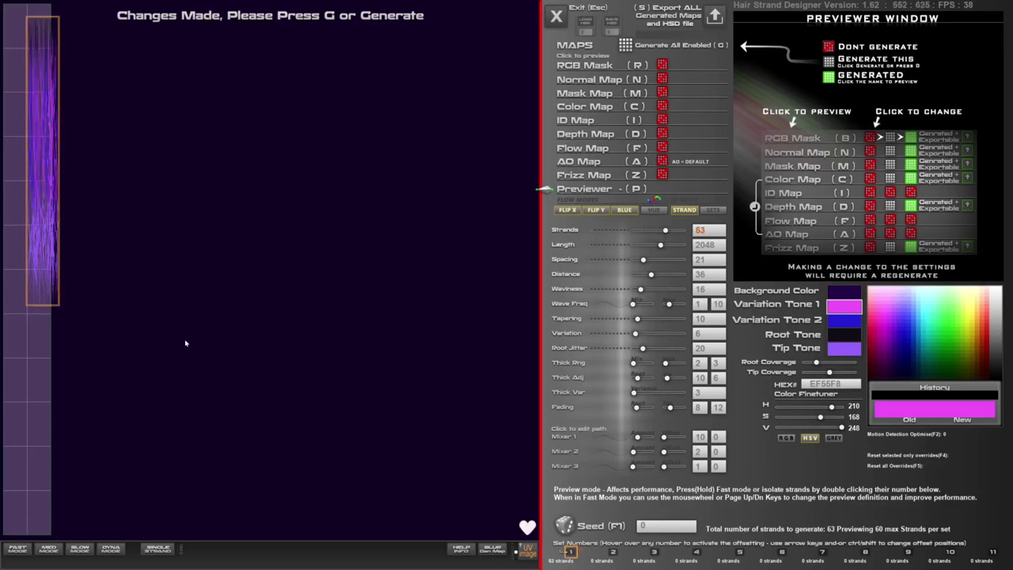
{"action": "left_click_drag", "start_coordinate": [56, 32], "coordinate": [38, 30]}
{"action": "left_click_drag", "start_coordinate": [661, 244], "coordinate": [677, 245]}
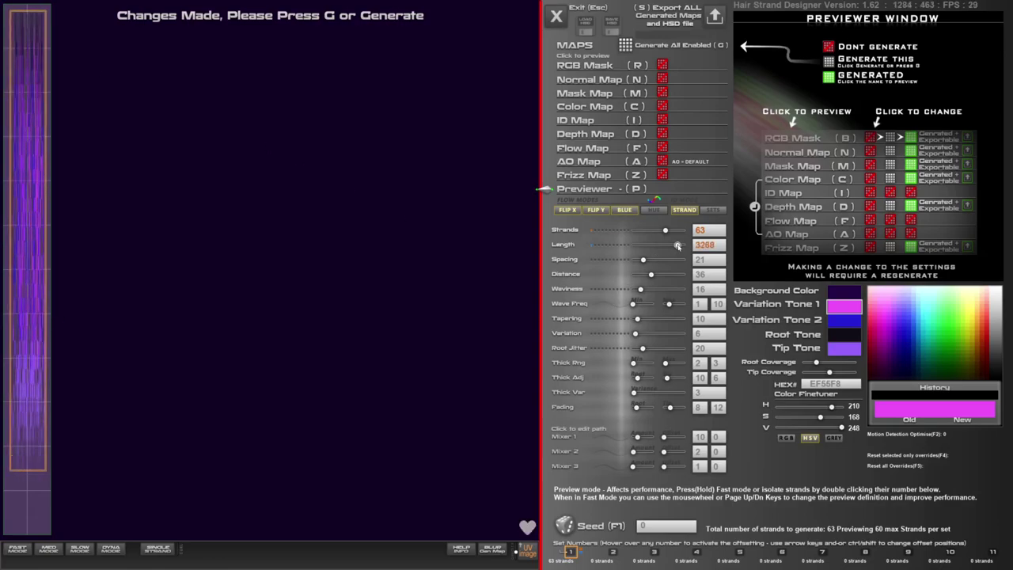
Set set 1's variation to 23, tapering to 26 and spacing to 29.
{"action": "left_click_drag", "start_coordinate": [641, 334], "coordinate": [644, 334]}
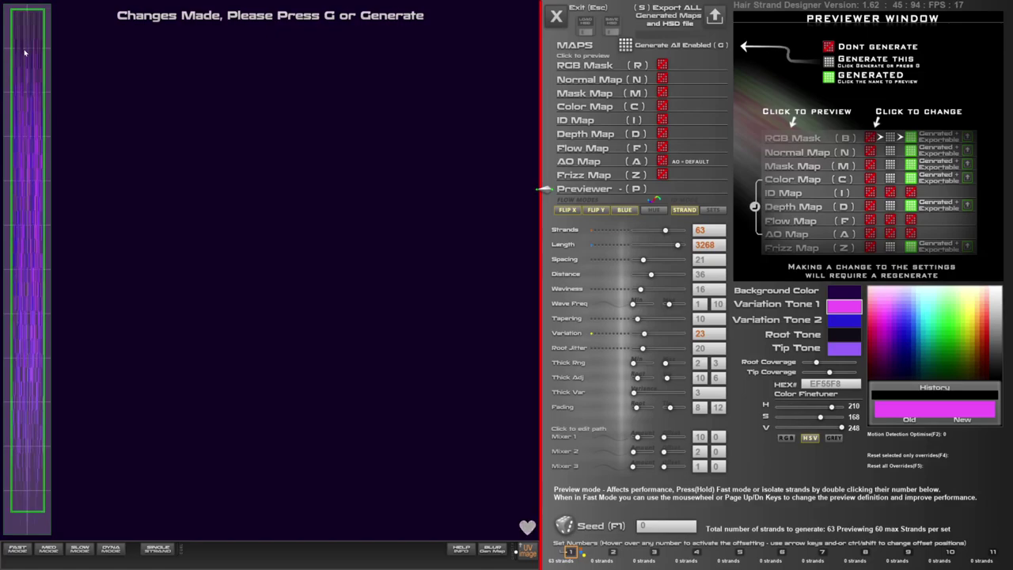
{"action": "left_click_drag", "start_coordinate": [637, 318], "coordinate": [645, 319]}
{"action": "left_click_drag", "start_coordinate": [646, 260], "coordinate": [647, 259]}
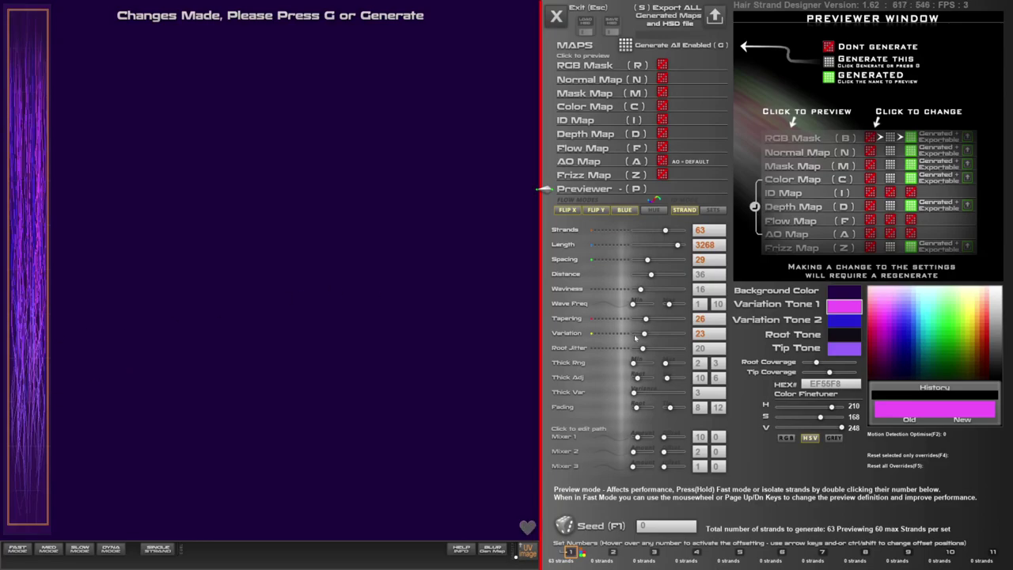
Mark the Color Map for generation and compare the strand preview in Fast Mode and Slow Mode.
{"action": "left_click", "coordinate": [663, 106]}
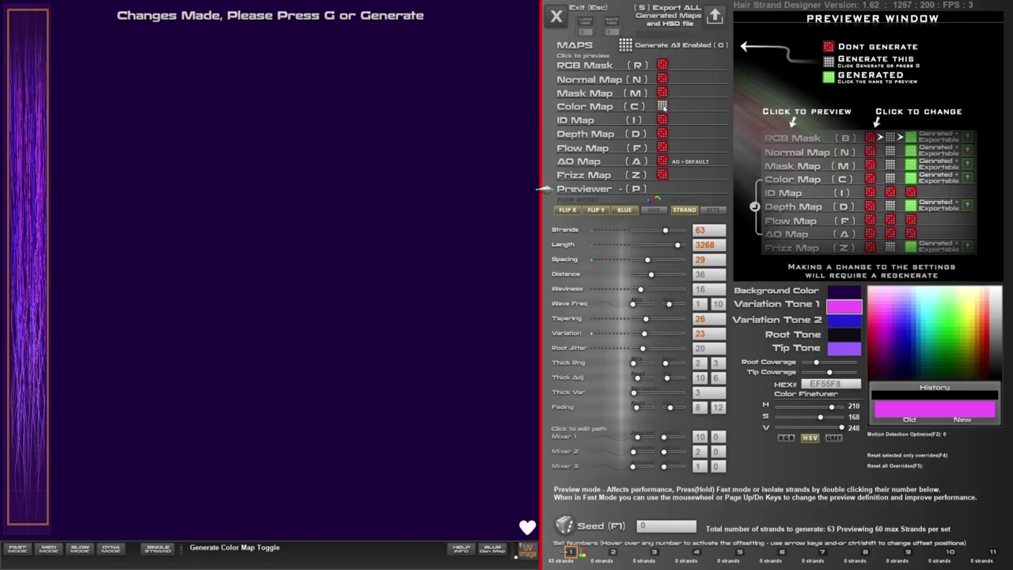
{"action": "left_click", "coordinate": [21, 550]}
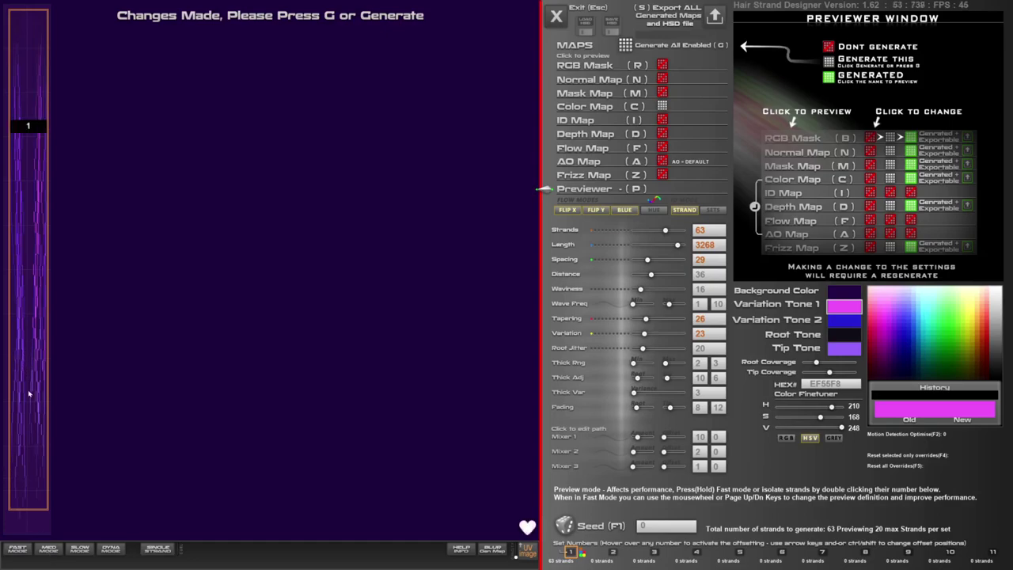
{"action": "left_click", "coordinate": [81, 552]}
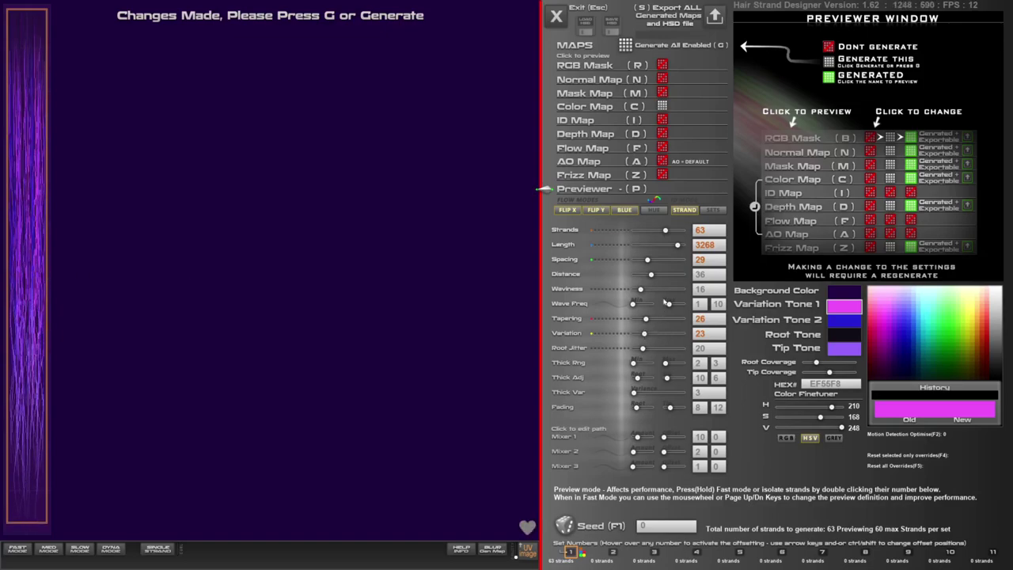
Set set 1's length to 3078 and check its fit against the UV image overlay.
{"action": "left_click_drag", "start_coordinate": [677, 246], "coordinate": [674, 247]}
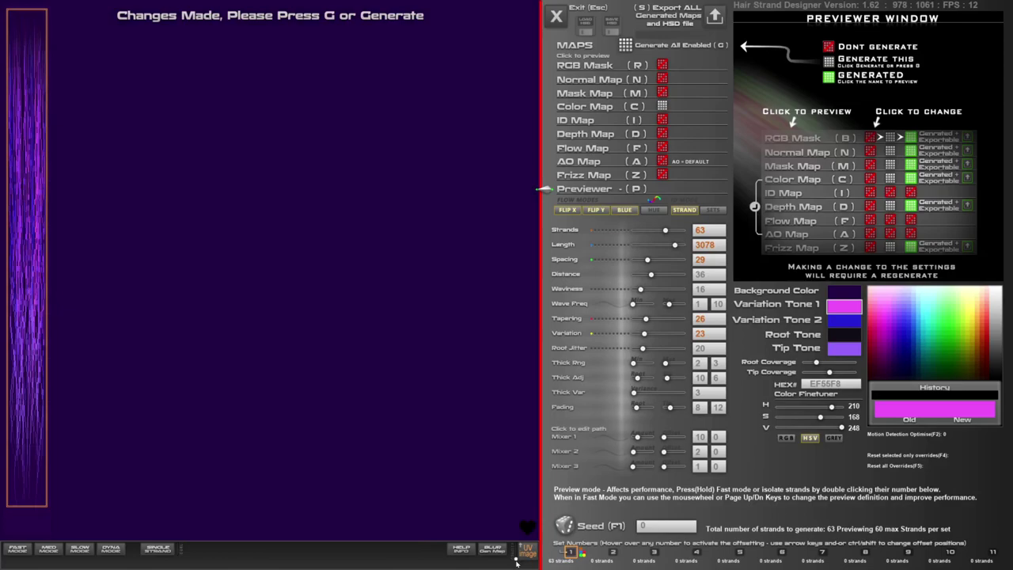
{"action": "left_click", "coordinate": [521, 549]}
{"action": "left_click", "coordinate": [517, 548]}
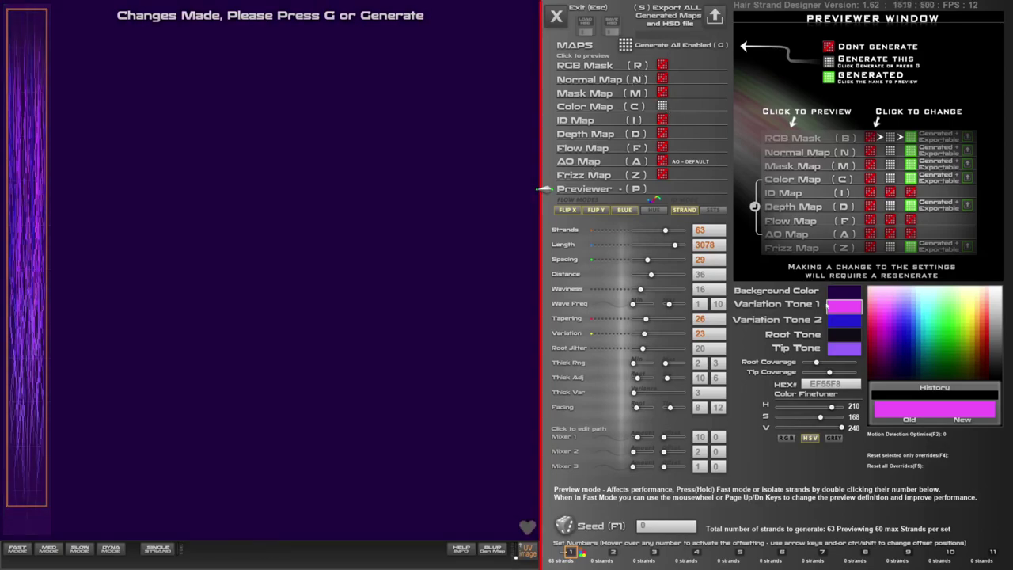
Recolor Variation Tone 2 to dark olive 544600 and Variation Tone 1 to dark reddish brown 2F0900.
{"action": "left_click", "coordinate": [841, 321]}
{"action": "left_click_drag", "start_coordinate": [966, 353], "coordinate": [968, 360]}
{"action": "left_click", "coordinate": [853, 307]}
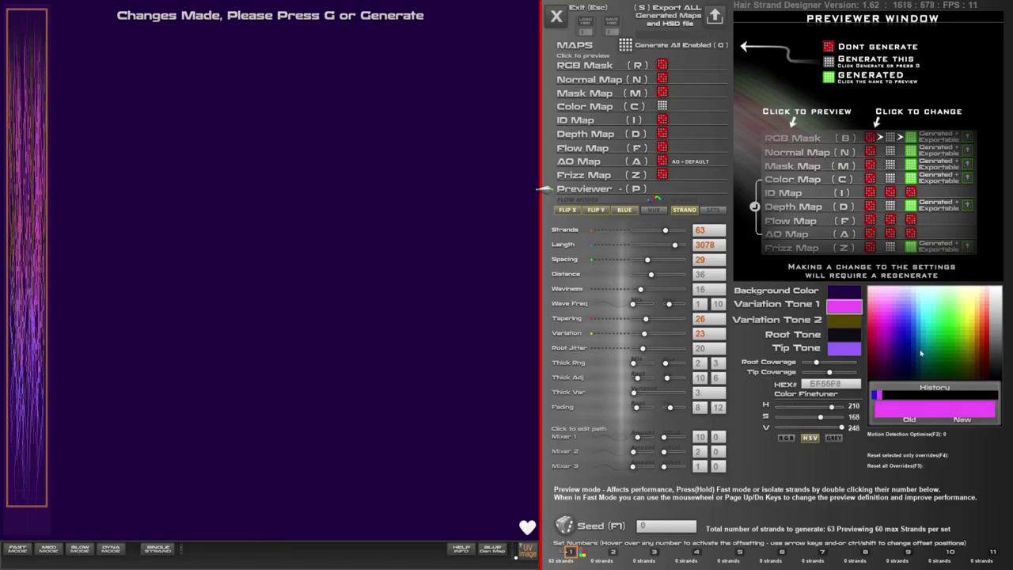
{"action": "left_click", "coordinate": [983, 373]}
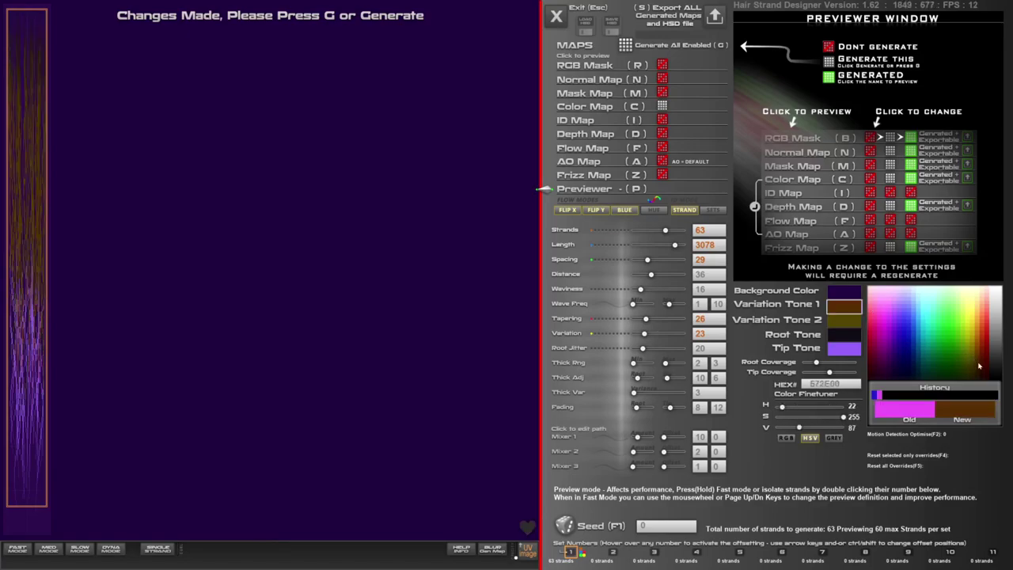
Change the Background Color to a near-black brown, 0C0906, with saturation 128 and value 12.
{"action": "left_click", "coordinate": [843, 293]}
{"action": "left_click_drag", "start_coordinate": [969, 358], "coordinate": [976, 381]}
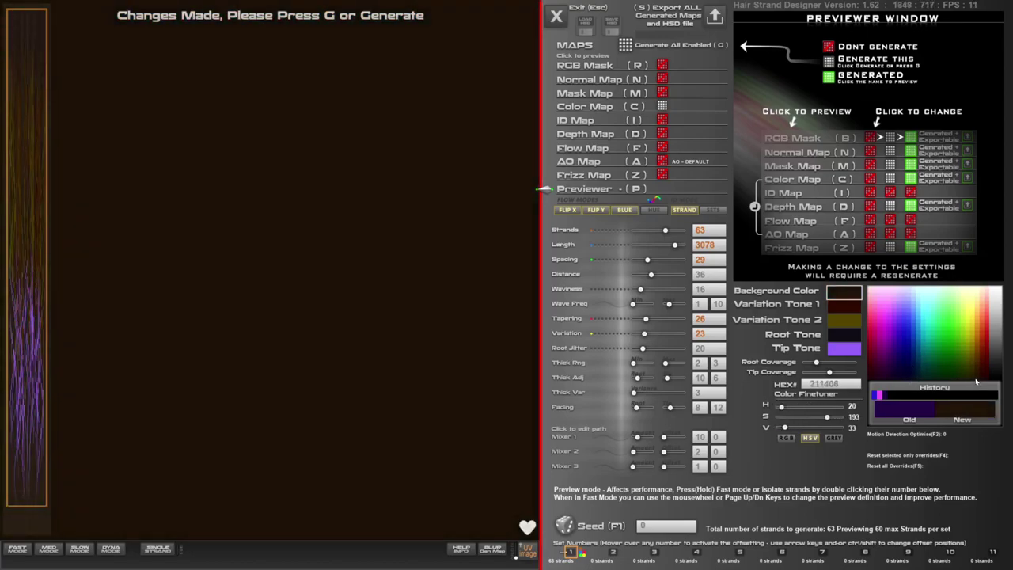
{"action": "left_click_drag", "start_coordinate": [826, 417], "coordinate": [779, 428]}
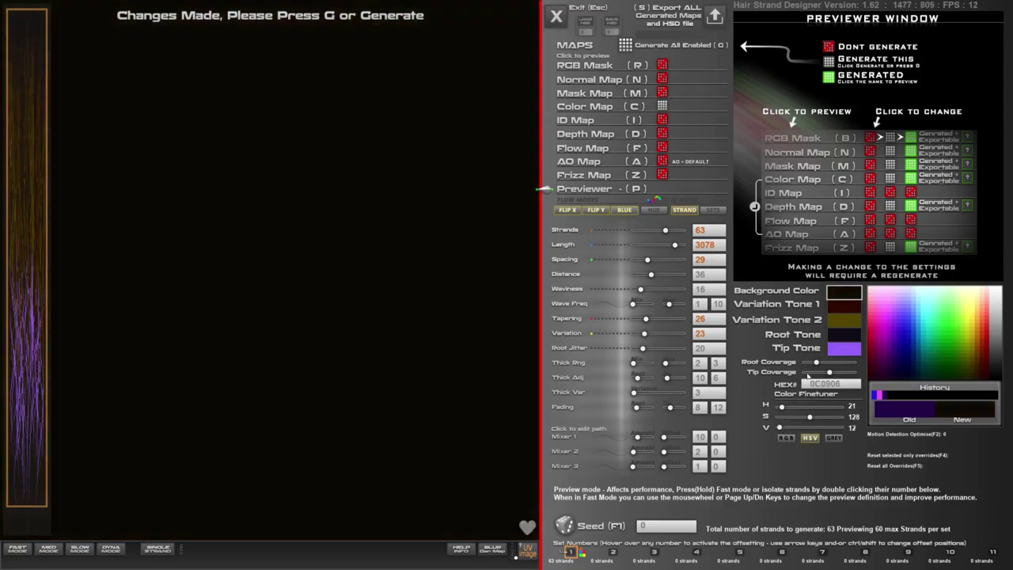
Apply Variation Tone 2's olive to the Tip Tone from the color history and set its value to 100.
{"action": "left_click", "coordinate": [848, 350]}
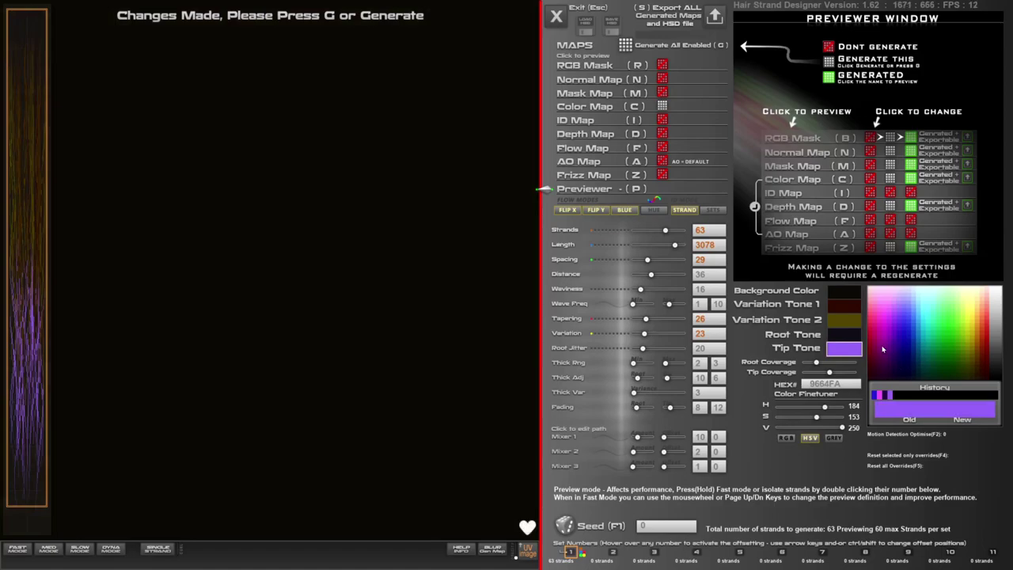
{"action": "left_click", "coordinate": [841, 323]}
{"action": "left_click", "coordinate": [847, 351]}
{"action": "left_click", "coordinate": [897, 397]}
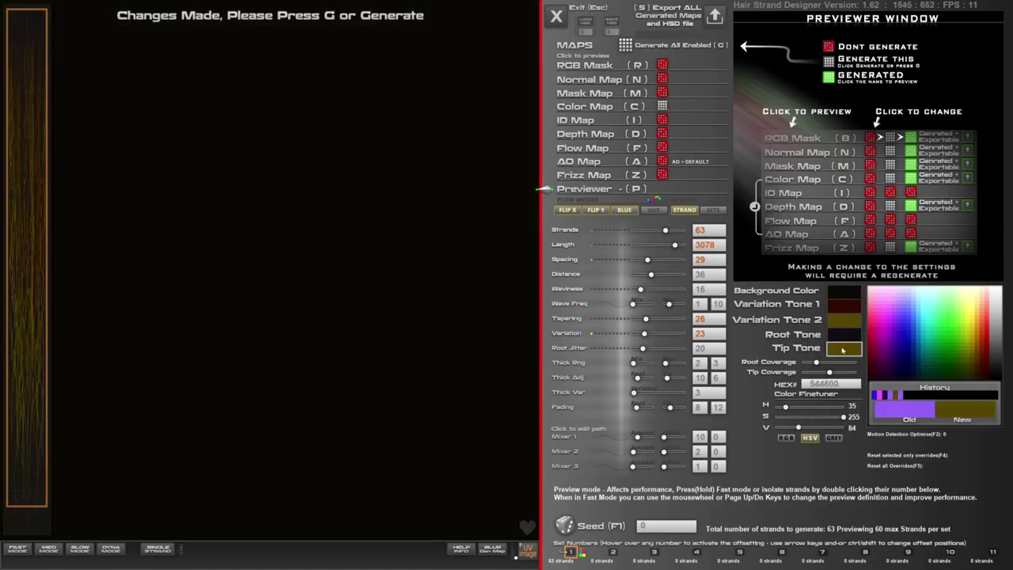
{"action": "left_click_drag", "start_coordinate": [798, 428], "coordinate": [802, 428]}
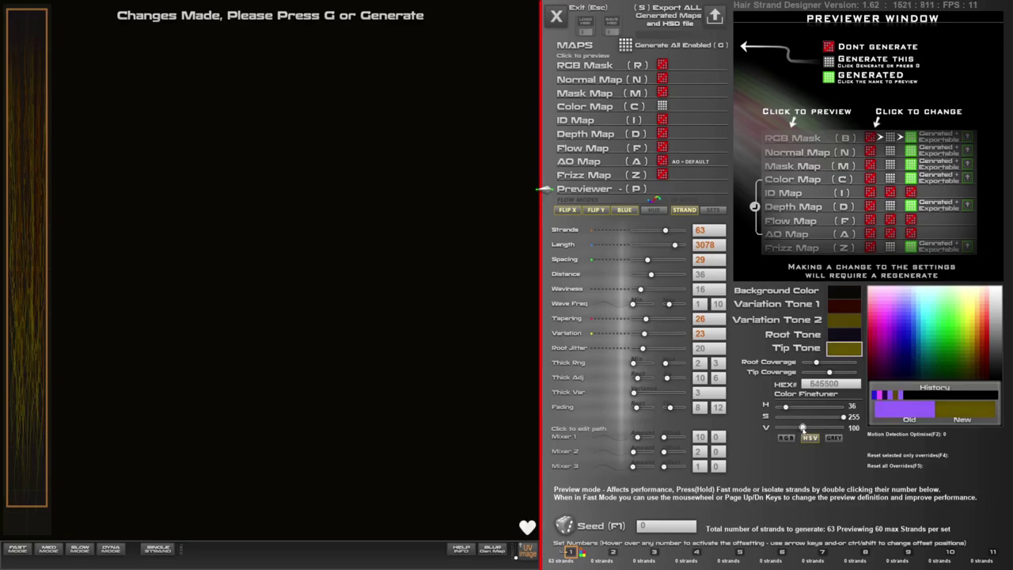
Set Variation Tone 1's saturation to about 109 and Variation Tone 2's hue to 26.
{"action": "left_click", "coordinate": [845, 308]}
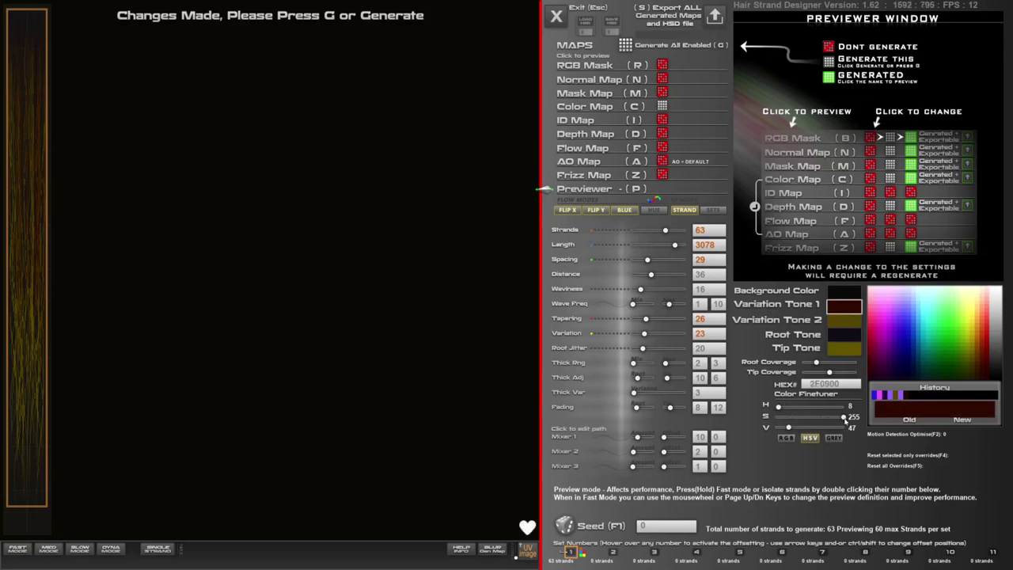
{"action": "left_click_drag", "start_coordinate": [844, 418], "coordinate": [805, 420]}
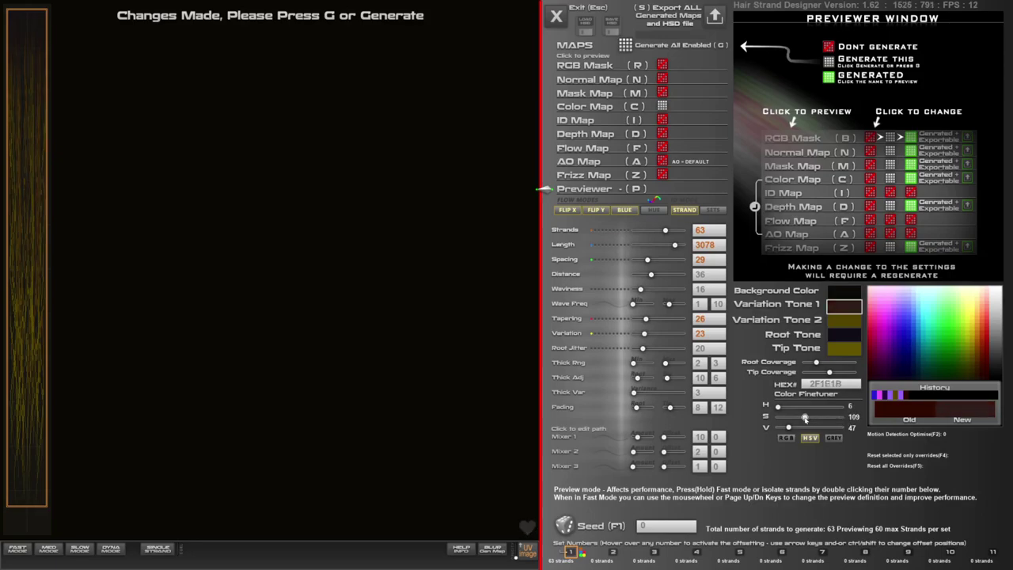
{"action": "left_click", "coordinate": [847, 326]}
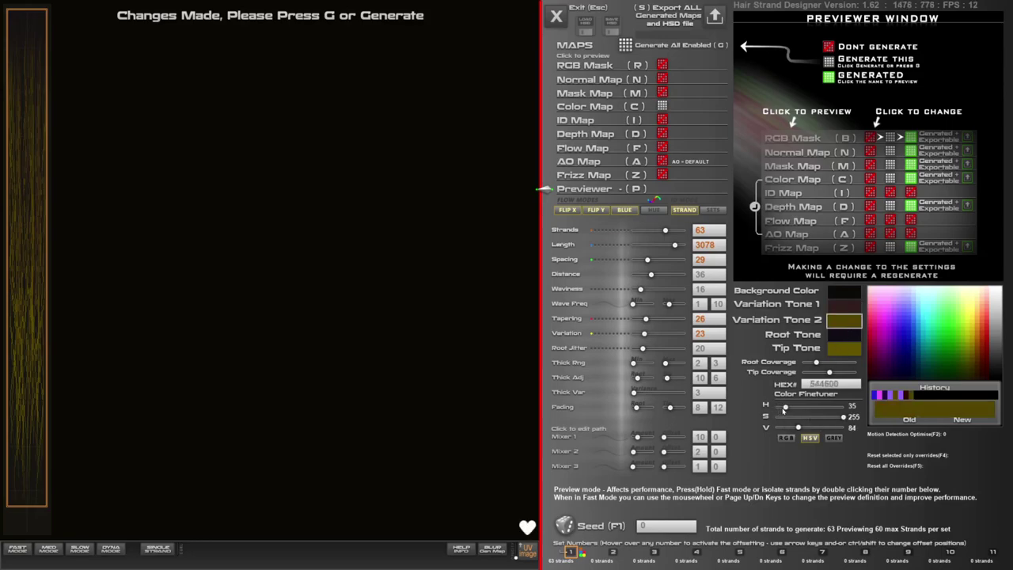
{"action": "left_click_drag", "start_coordinate": [785, 407], "coordinate": [783, 407]}
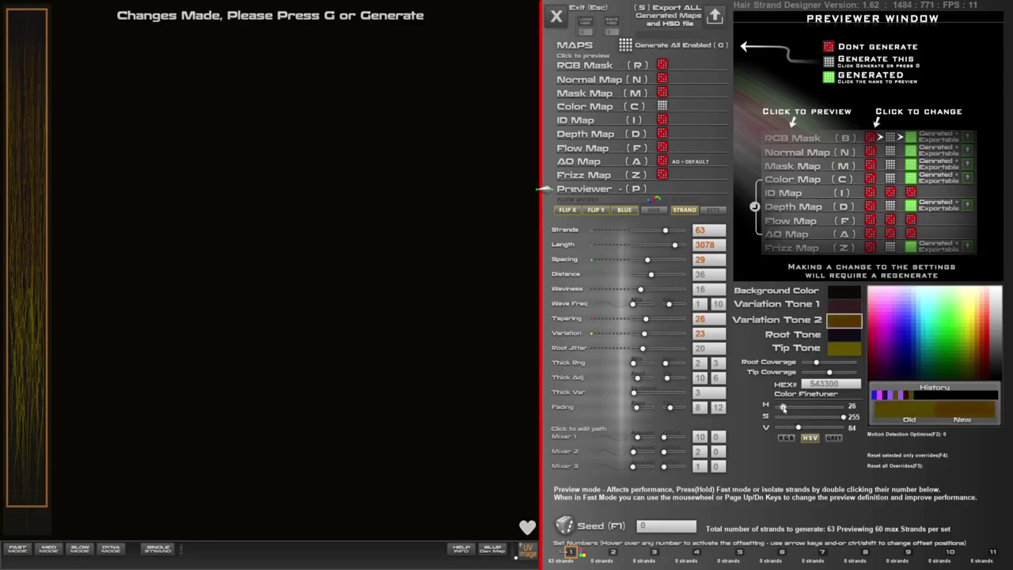
Mute the Tip Tone to 4E431A with saturation 170 and value 78.
{"action": "left_click", "coordinate": [843, 348]}
{"action": "left_click_drag", "start_coordinate": [837, 419], "coordinate": [796, 427]}
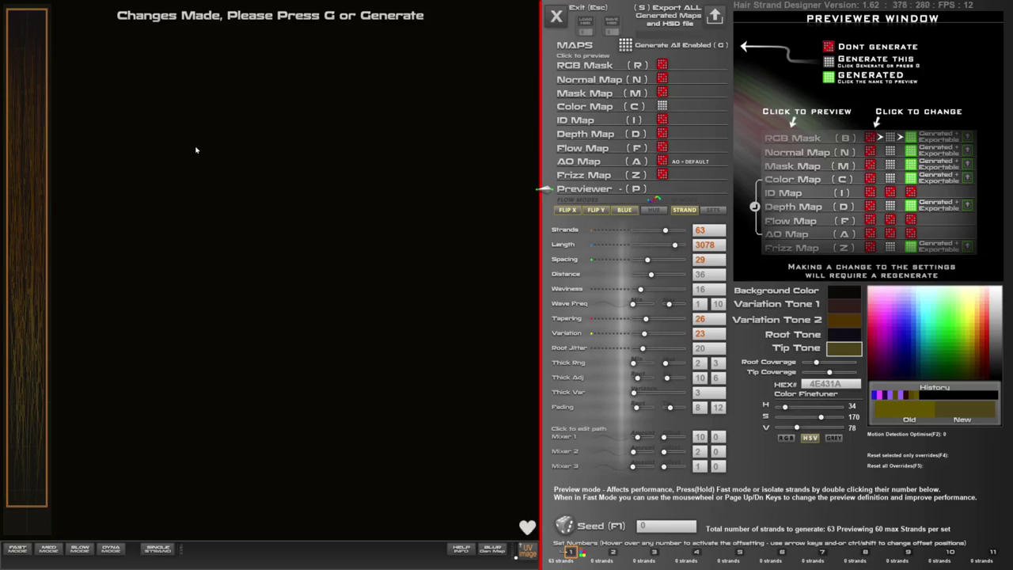
Save the hair strand project to the Desktop as an HSD_Project file under a new name.
{"action": "left_click", "coordinate": [617, 26]}
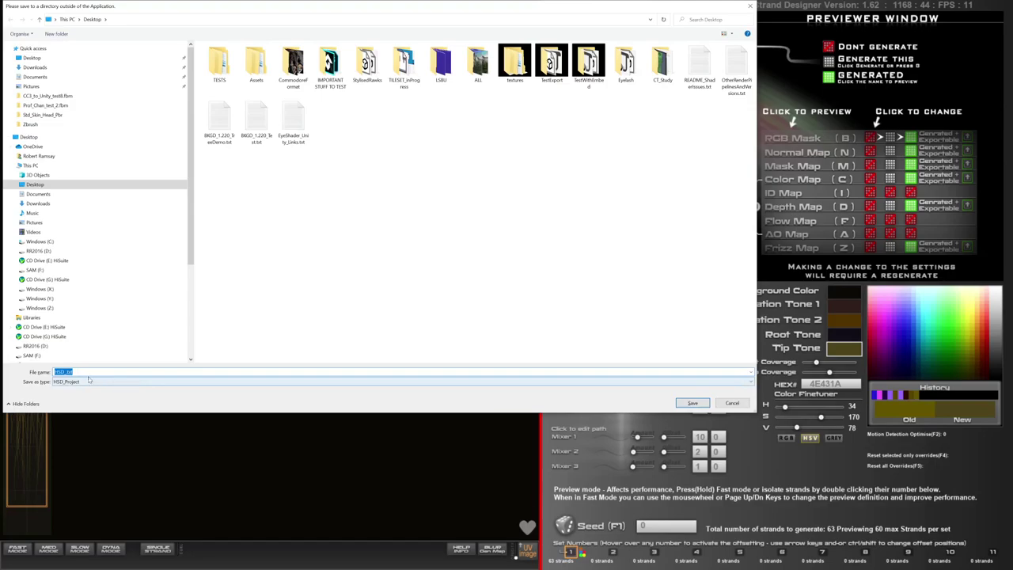
{"action": "left_click", "coordinate": [67, 371]}
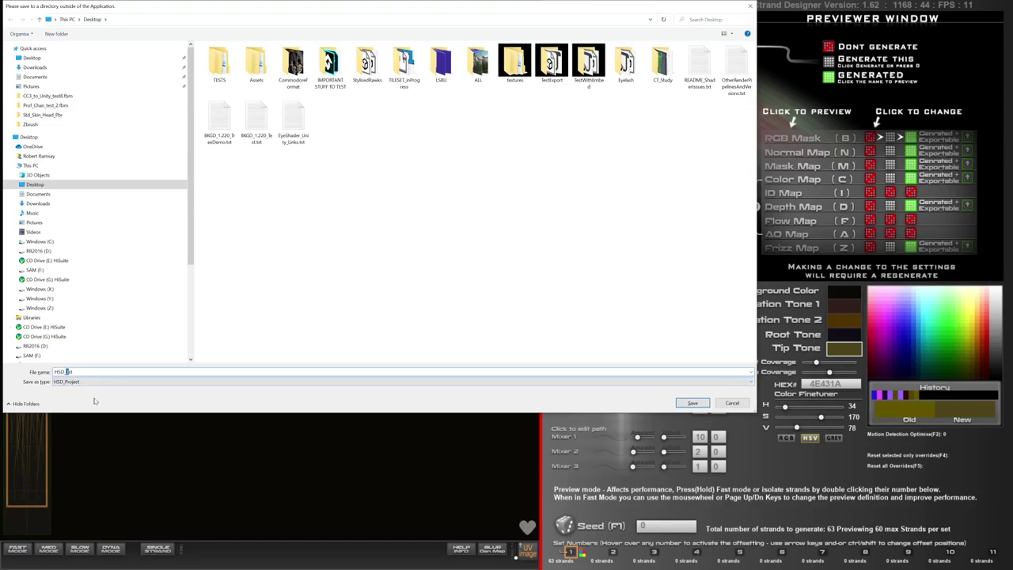
{"action": "type", "text": "ows"}
{"action": "key", "text": "Return"}
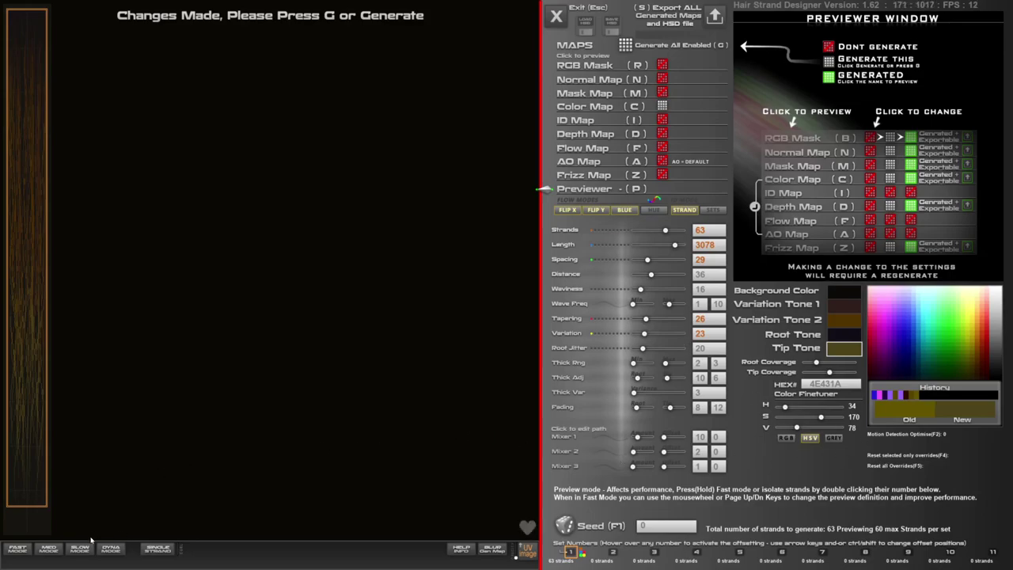
Compare the Dyna, Slow and Fast preview modes and finish in Med Mode.
{"action": "left_click", "coordinate": [115, 549]}
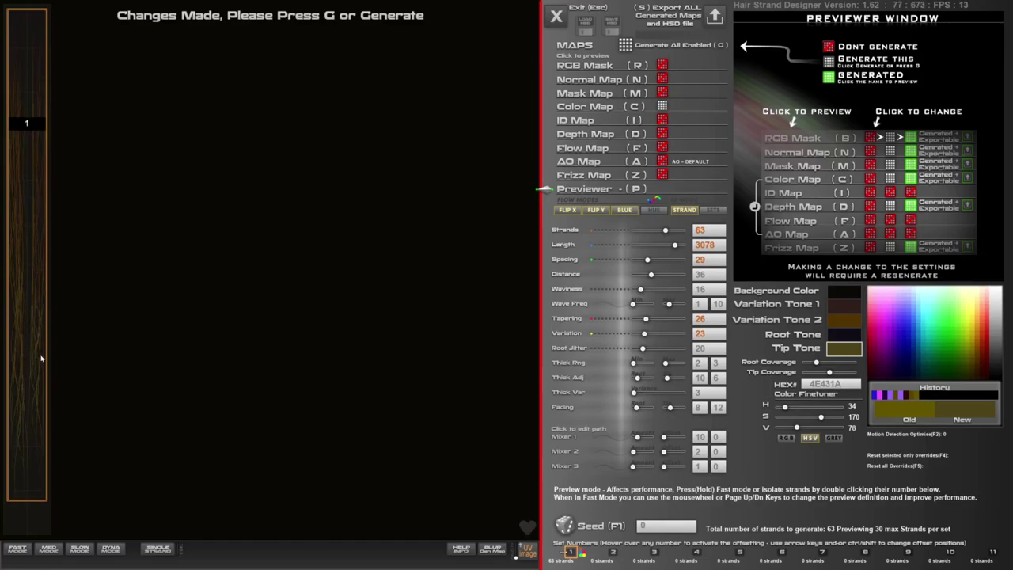
{"action": "left_click", "coordinate": [80, 549]}
{"action": "left_click", "coordinate": [18, 549]}
{"action": "left_click", "coordinate": [48, 549]}
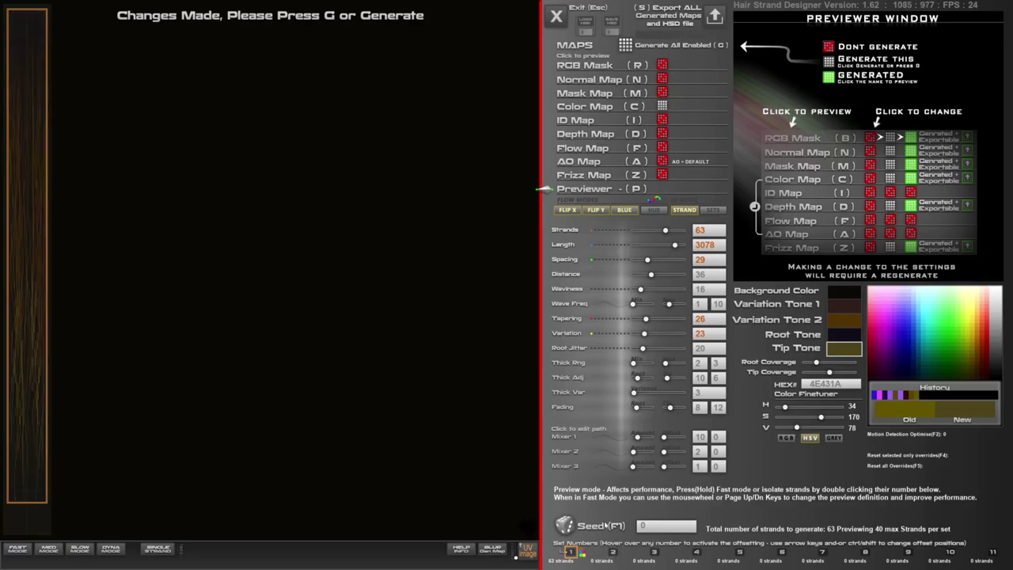
Try the global strand count at 7 and 14 for the remaining sets, and return it to 0.
{"action": "mouse_move", "coordinate": [570, 553]}
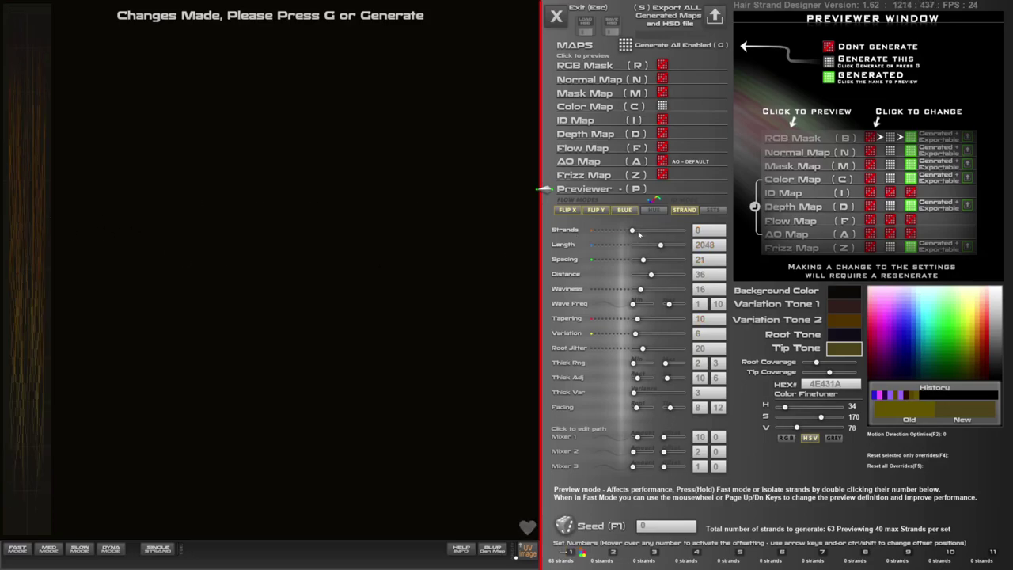
{"action": "left_click_drag", "start_coordinate": [633, 231], "coordinate": [637, 230]}
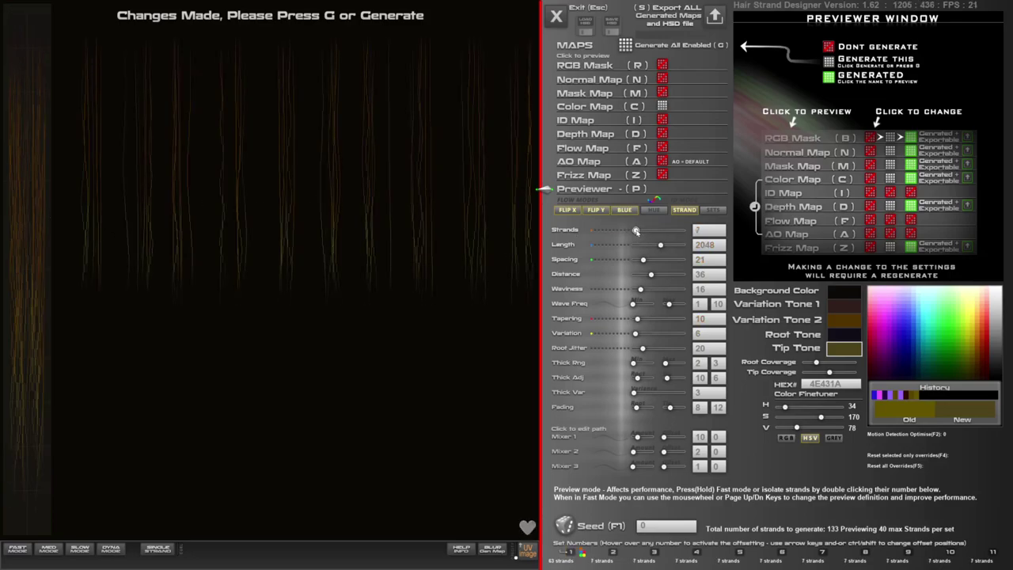
{"action": "left_click_drag", "start_coordinate": [637, 230], "coordinate": [639, 231]}
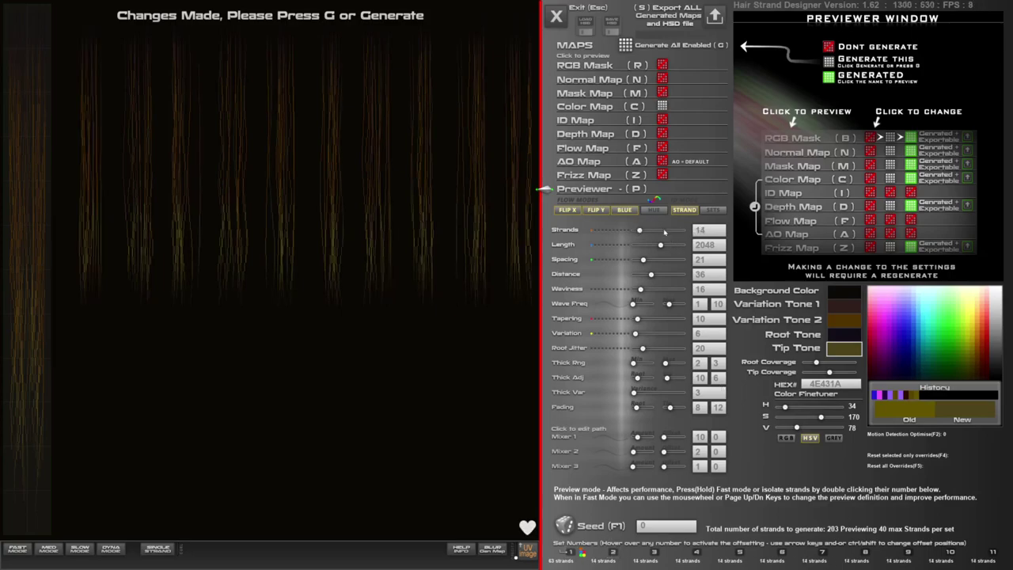
{"action": "left_click_drag", "start_coordinate": [640, 230], "coordinate": [631, 230]}
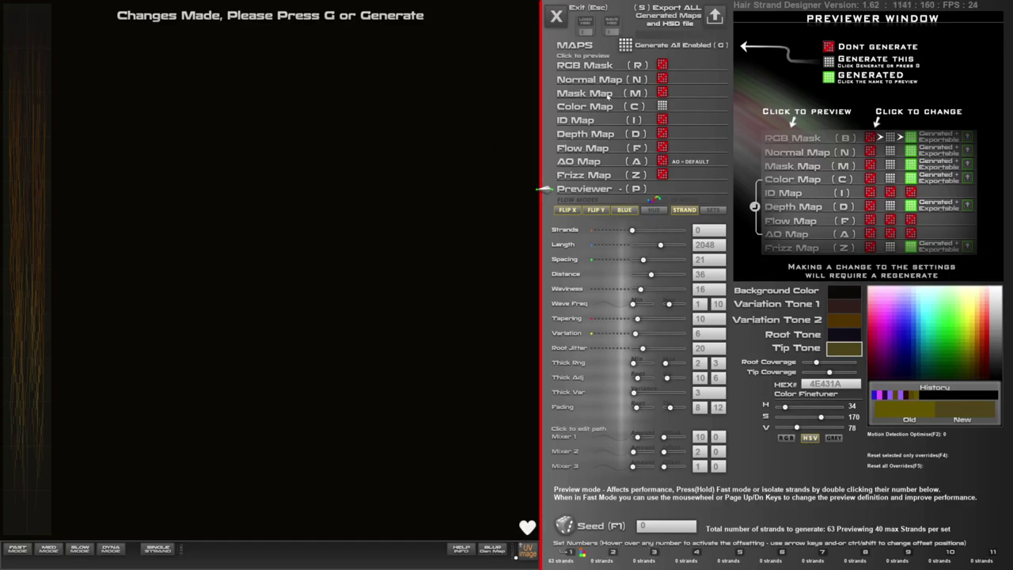
Mark the Mask Map, Normal Map and AO Map for generation alongside the Color Map.
{"action": "left_click", "coordinate": [663, 93]}
{"action": "left_click", "coordinate": [662, 79]}
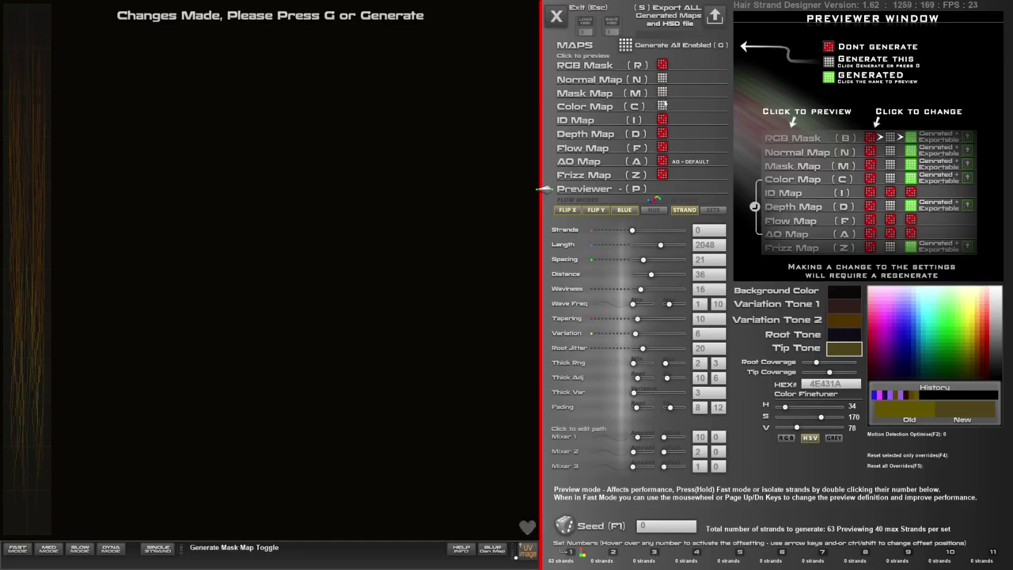
{"action": "left_click", "coordinate": [662, 160]}
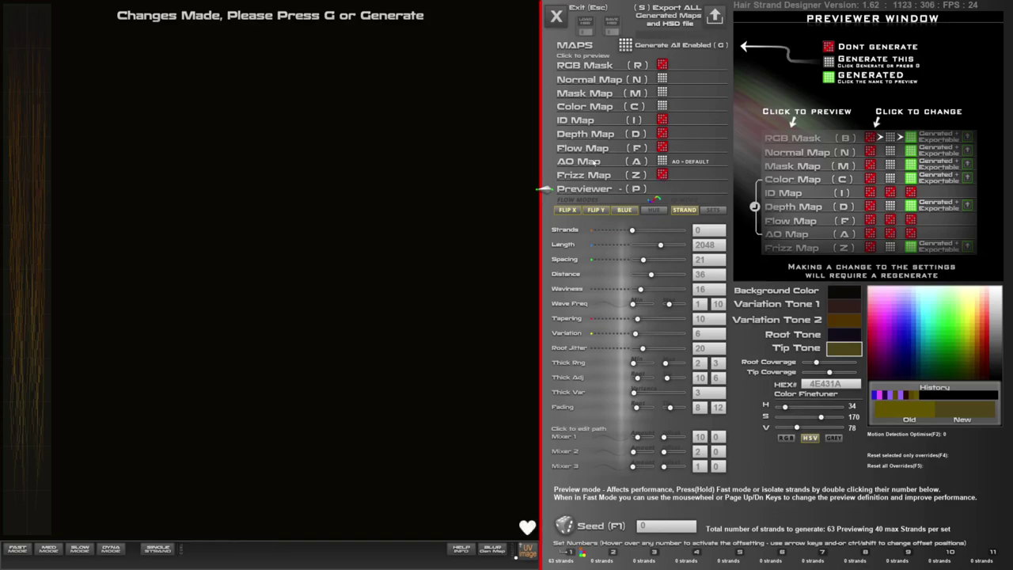
Generate all enabled maps with the Depth Map added, and preview the Normal, Mask, Color, Depth and AO results.
{"action": "left_click", "coordinate": [662, 134]}
{"action": "left_click", "coordinate": [626, 46]}
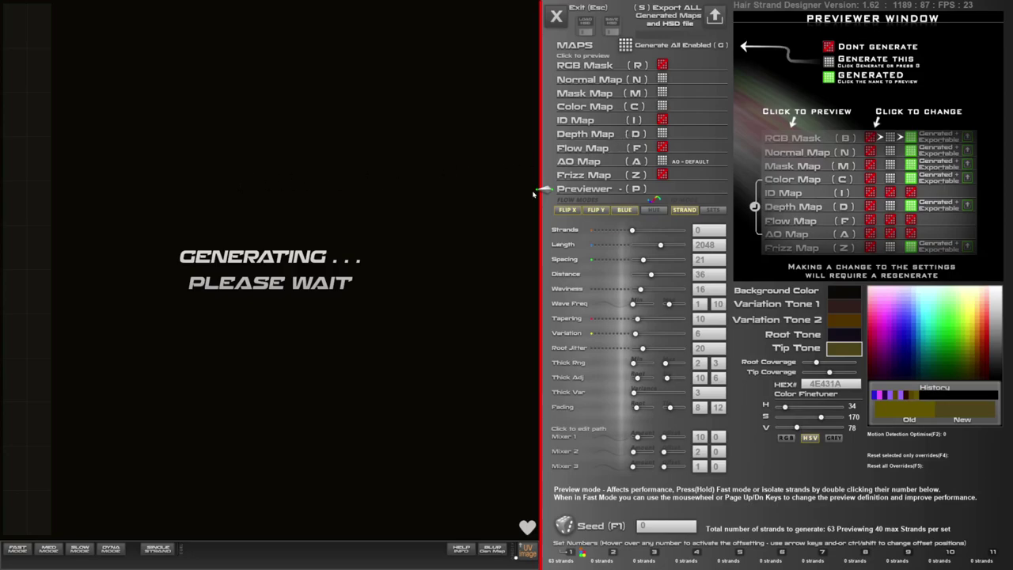
{"action": "left_click", "coordinate": [599, 82]}
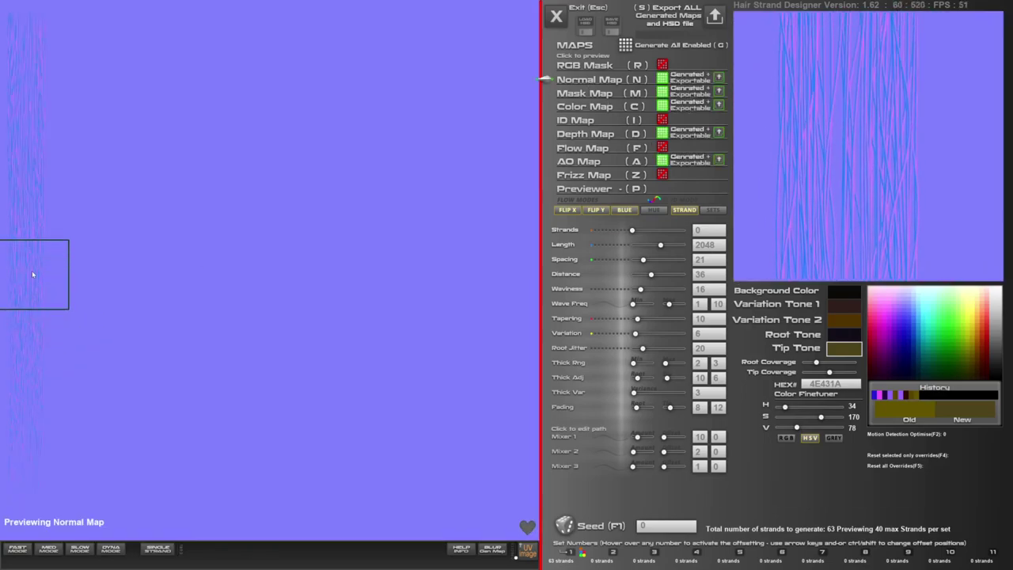
{"action": "left_click", "coordinate": [585, 94]}
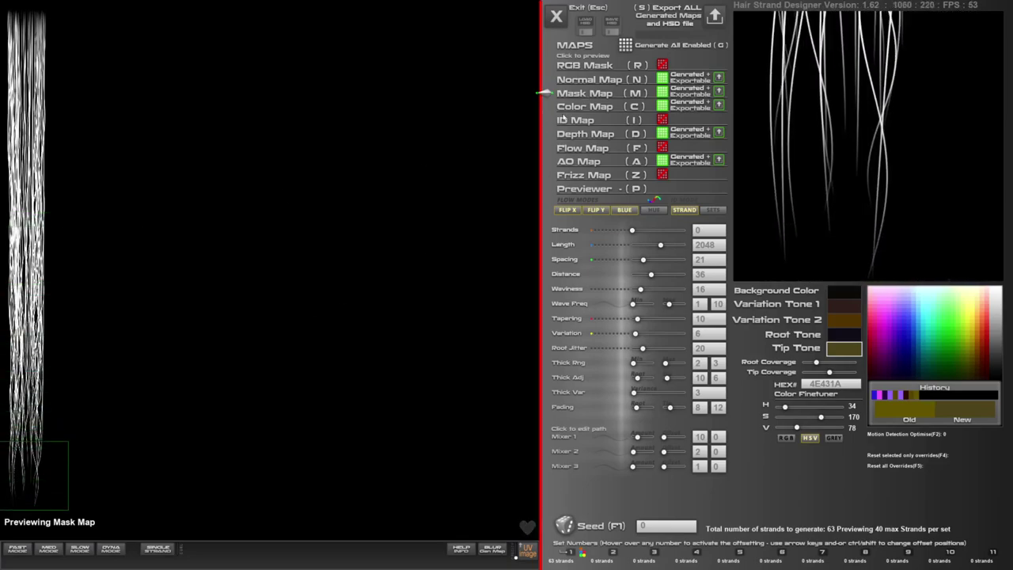
{"action": "left_click", "coordinate": [568, 106]}
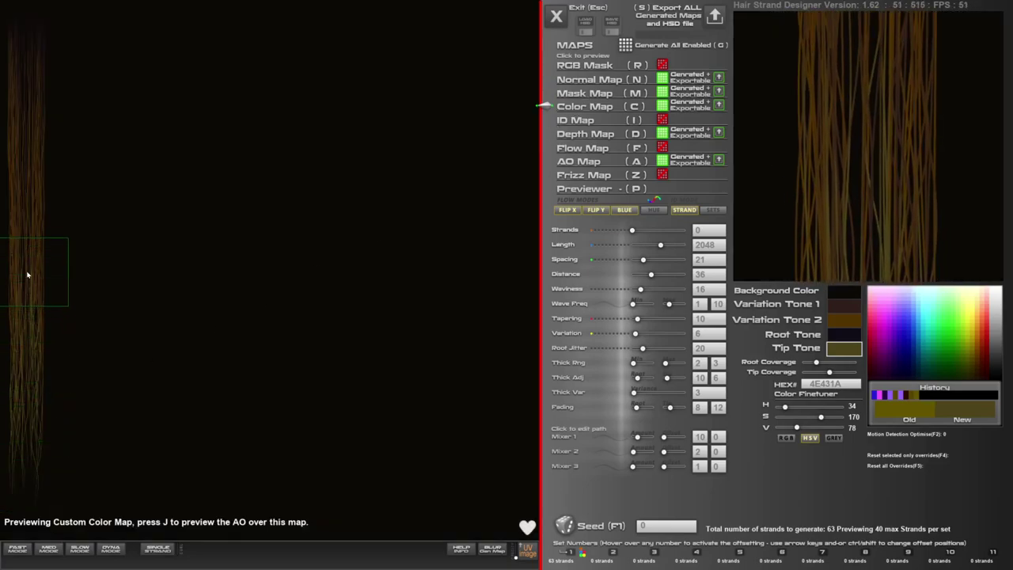
{"action": "left_click", "coordinate": [595, 140]}
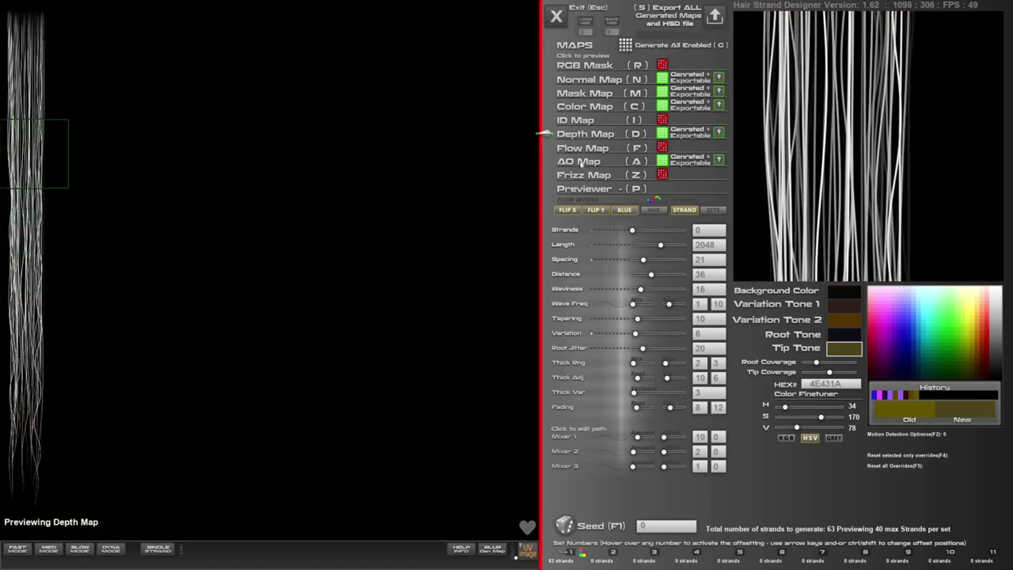
{"action": "left_click", "coordinate": [579, 161]}
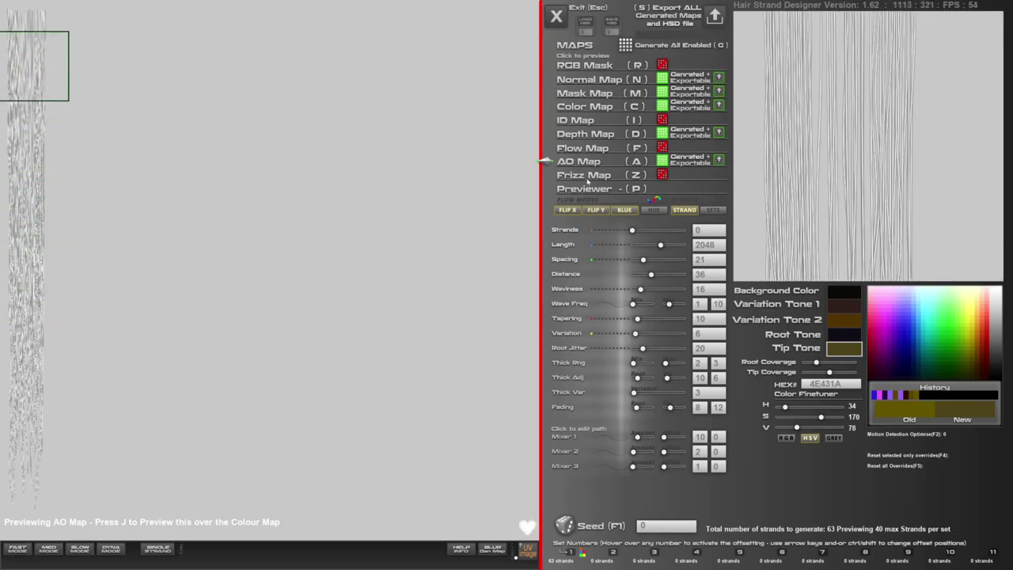
{"action": "left_click", "coordinate": [585, 191]}
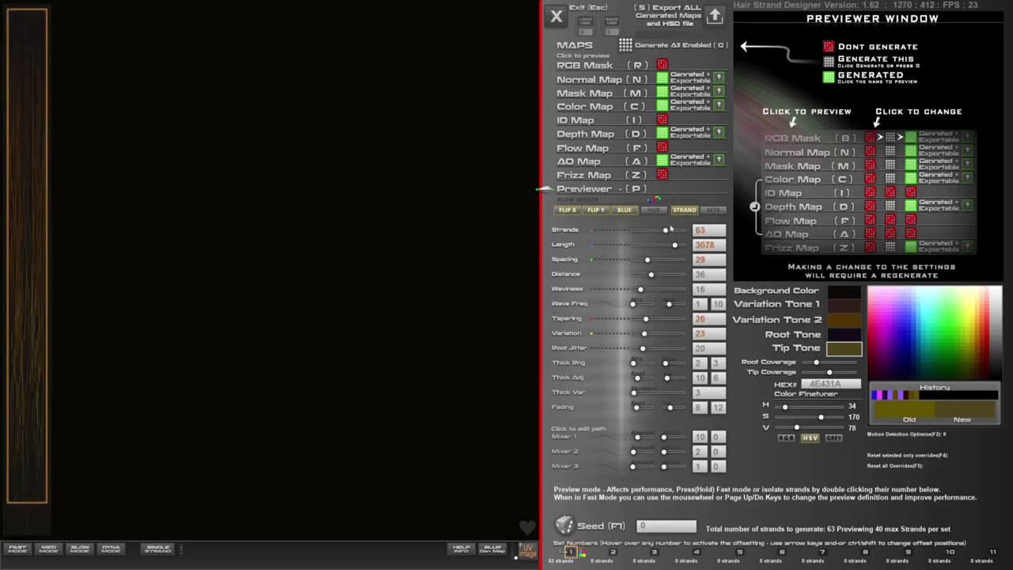
Raise set 1's strand count to 99, checking it in Slow Mode and finishing in Med Mode.
{"action": "left_click_drag", "start_coordinate": [666, 231], "coordinate": [673, 232]}
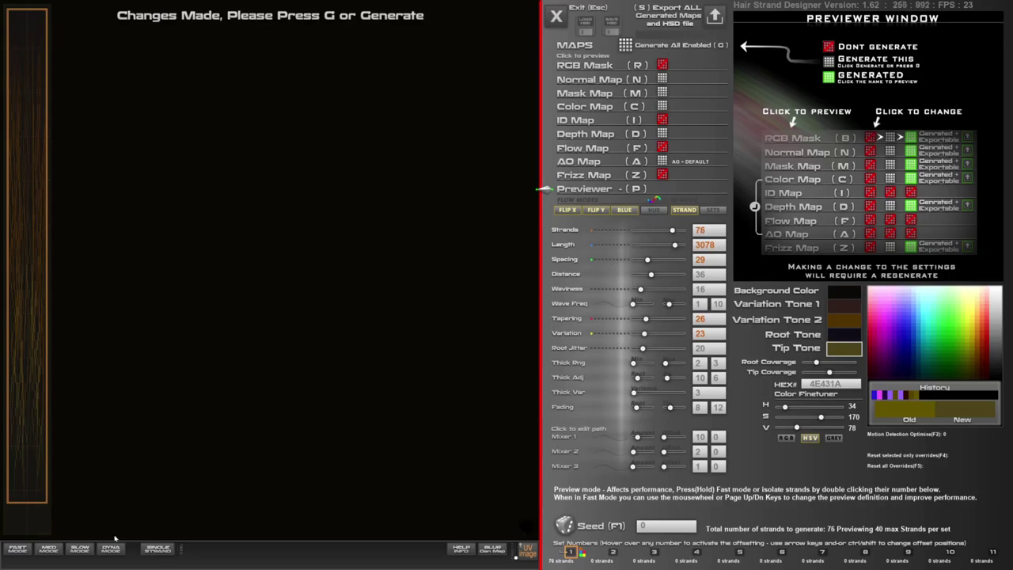
{"action": "left_click", "coordinate": [81, 552]}
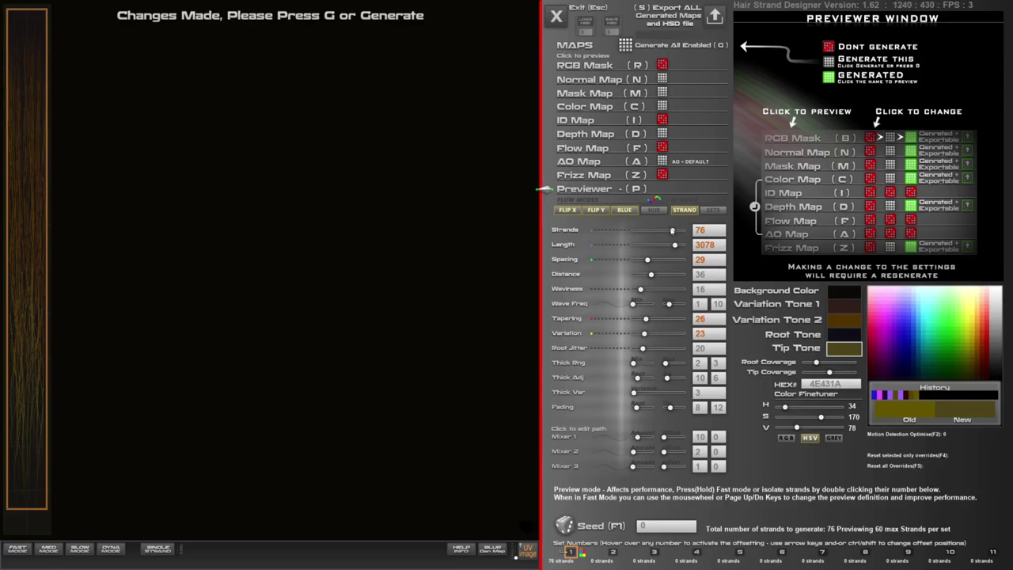
{"action": "left_click_drag", "start_coordinate": [673, 230], "coordinate": [687, 232]}
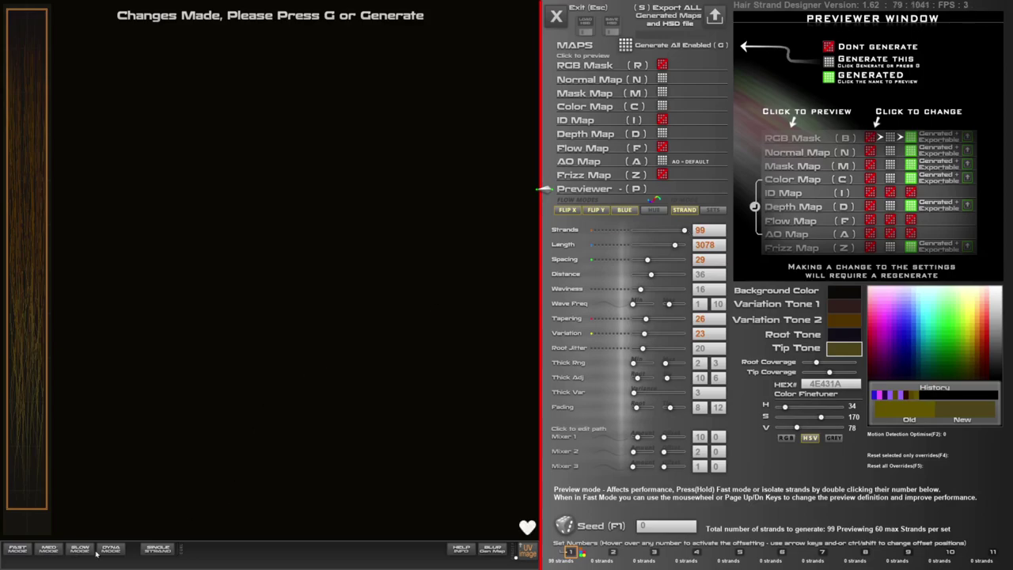
{"action": "left_click", "coordinate": [56, 550]}
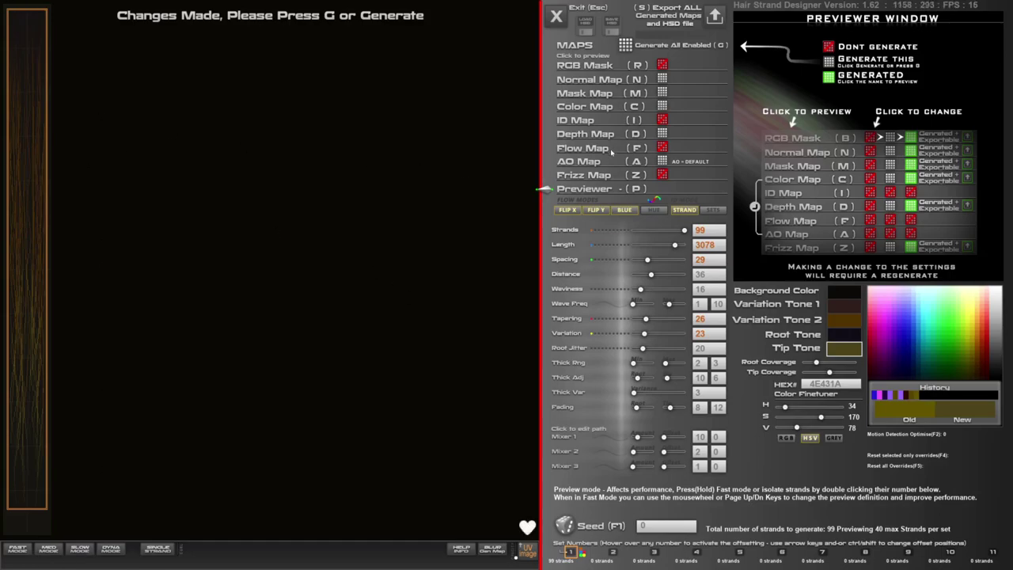
Generate only the Depth Map, with the AO, Color, Mask and Normal Maps disabled, and preview it.
{"action": "left_click", "coordinate": [662, 160]}
{"action": "left_click", "coordinate": [662, 133]}
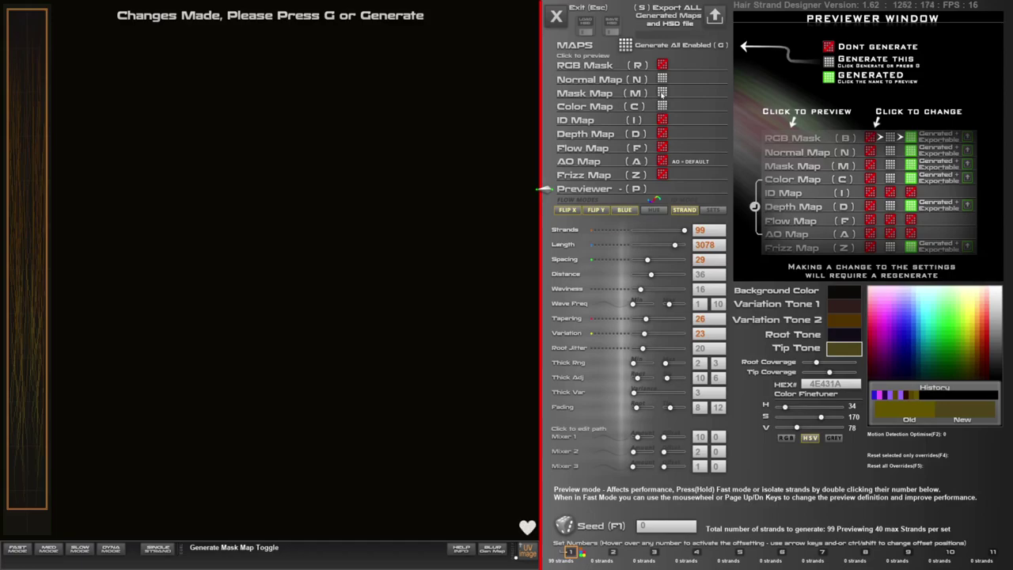
{"action": "left_click", "coordinate": [662, 133]}
{"action": "left_click", "coordinate": [662, 106]}
{"action": "left_click", "coordinate": [663, 92]}
{"action": "left_click", "coordinate": [663, 79]}
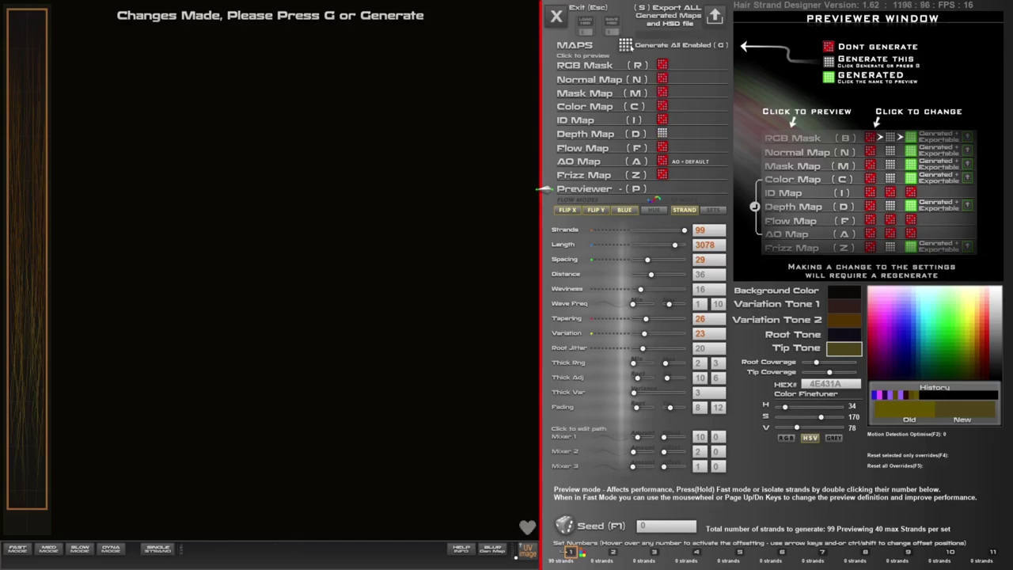
{"action": "left_click", "coordinate": [626, 45]}
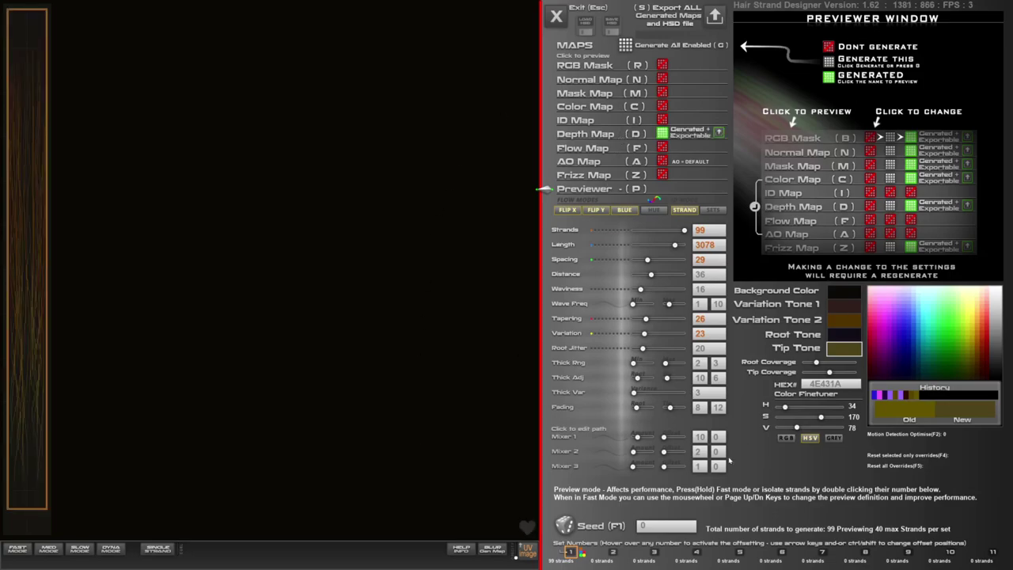
{"action": "left_click", "coordinate": [593, 134]}
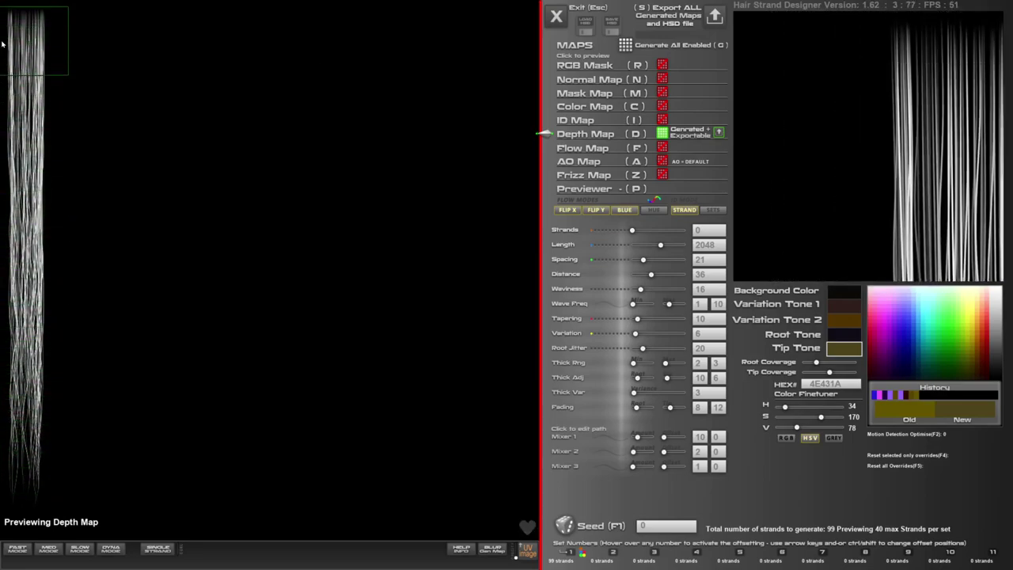
Set the global Root Jitter to 45 and save the project over HSD_Brown.txt on the Desktop.
{"action": "mouse_move", "coordinate": [644, 348]}
{"action": "left_mouse_down"}
{"action": "mouse_move", "coordinate": [674, 349]}
{"action": "mouse_move", "coordinate": [633, 349]}
{"action": "mouse_move", "coordinate": [656, 353]}
{"action": "left_mouse_up"}
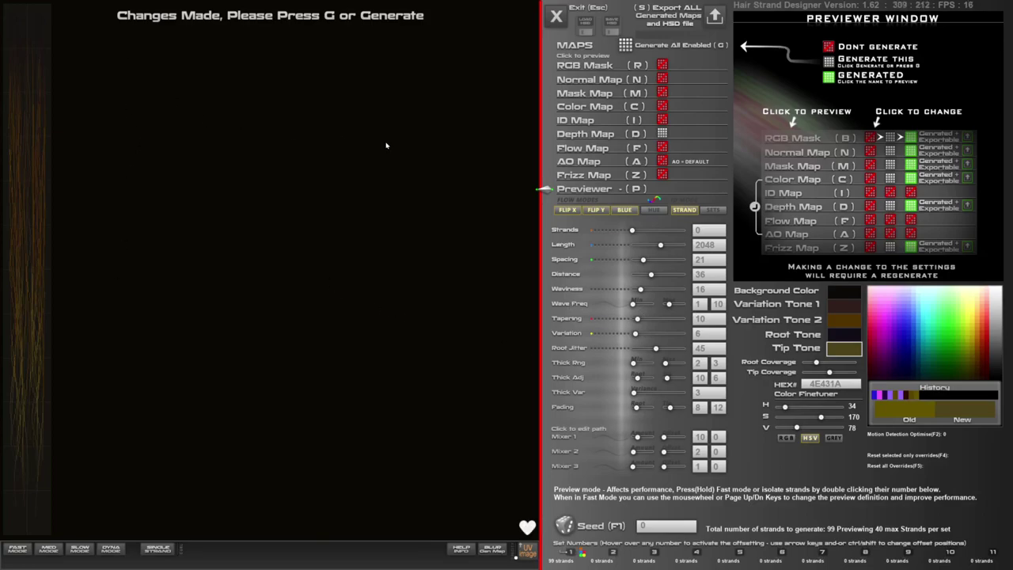
{"action": "left_click", "coordinate": [614, 23]}
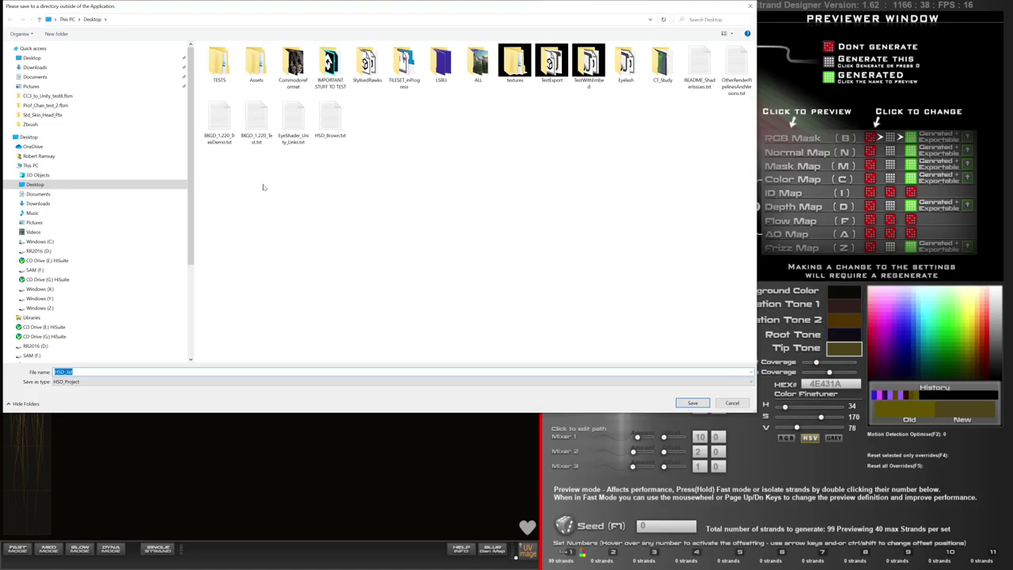
{"action": "left_click", "coordinate": [327, 134]}
{"action": "double_click", "coordinate": [326, 134]}
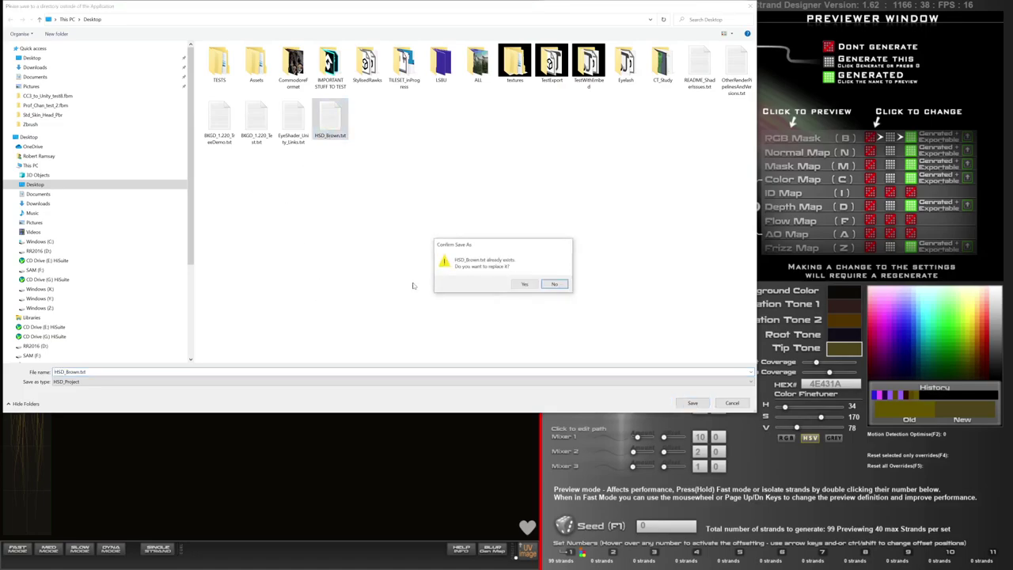
{"action": "left_click", "coordinate": [518, 282]}
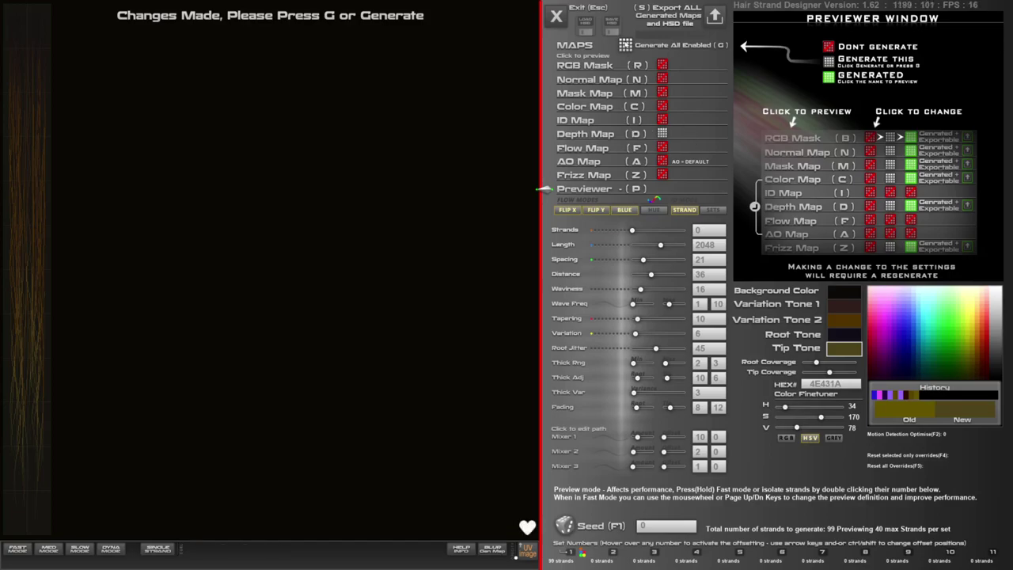
Regenerate the Depth Map and inspect the root ends of the strands in the magnified preview.
{"action": "key", "text": "g"}
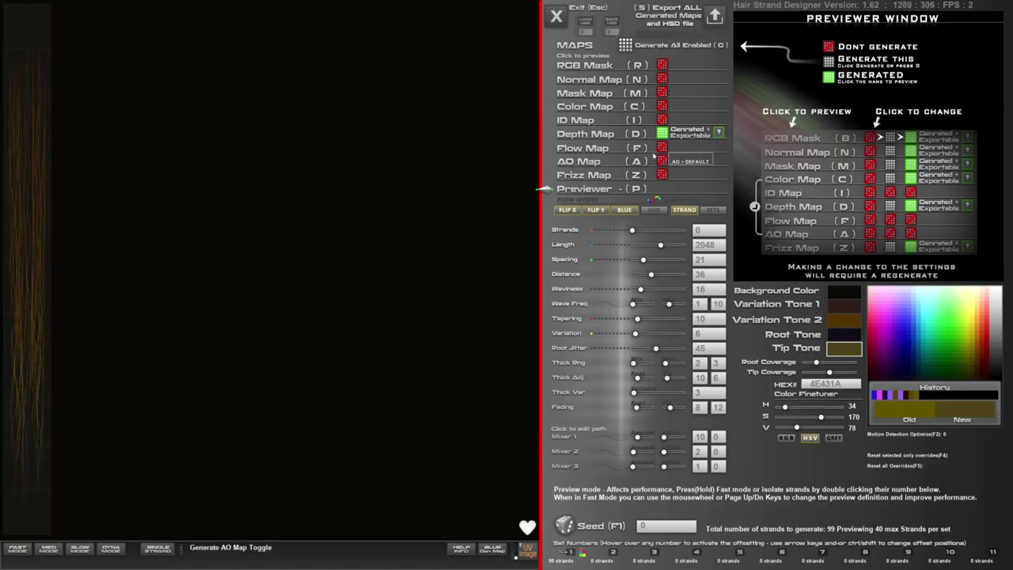
{"action": "left_click", "coordinate": [11, 26]}
{"action": "left_click_drag", "start_coordinate": [11, 26], "coordinate": [196, 62]}
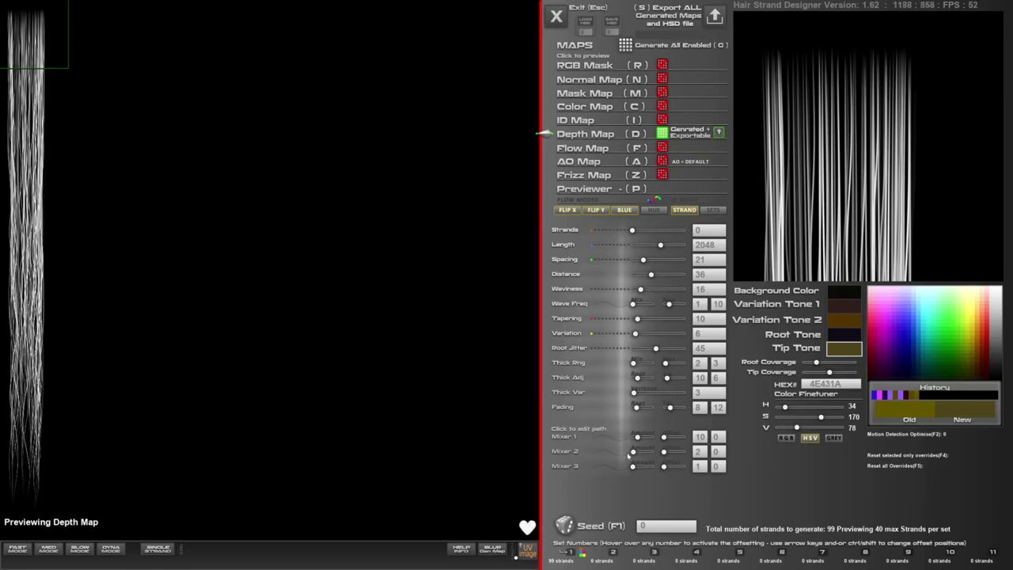
Make the Mixer 2 path wavier by moving point 4 to about X 320, point 5 to X -152 and point 7 to X 84.
{"action": "left_click", "coordinate": [569, 451]}
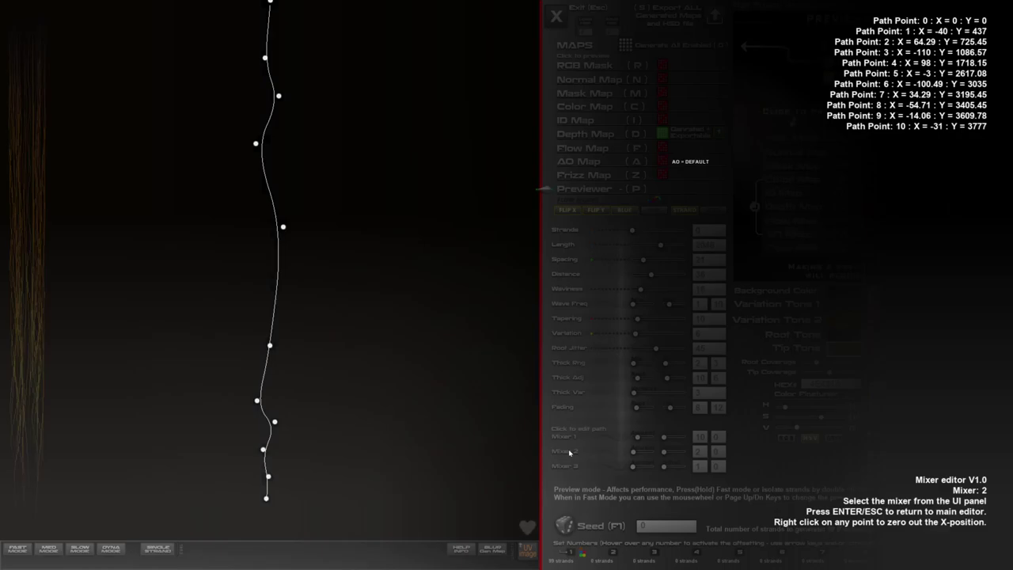
{"action": "left_click_drag", "start_coordinate": [283, 227], "coordinate": [314, 238]}
{"action": "left_click_drag", "start_coordinate": [269, 347], "coordinate": [250, 343]}
{"action": "left_click_drag", "start_coordinate": [275, 421], "coordinate": [281, 422]}
{"action": "left_click_drag", "start_coordinate": [315, 239], "coordinate": [313, 238]}
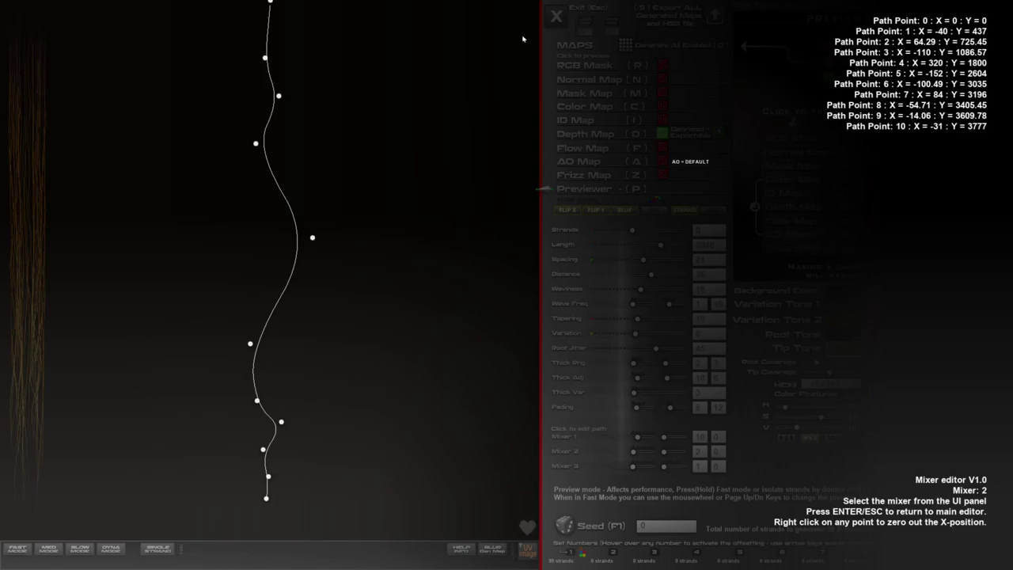
{"action": "left_click", "coordinate": [556, 19]}
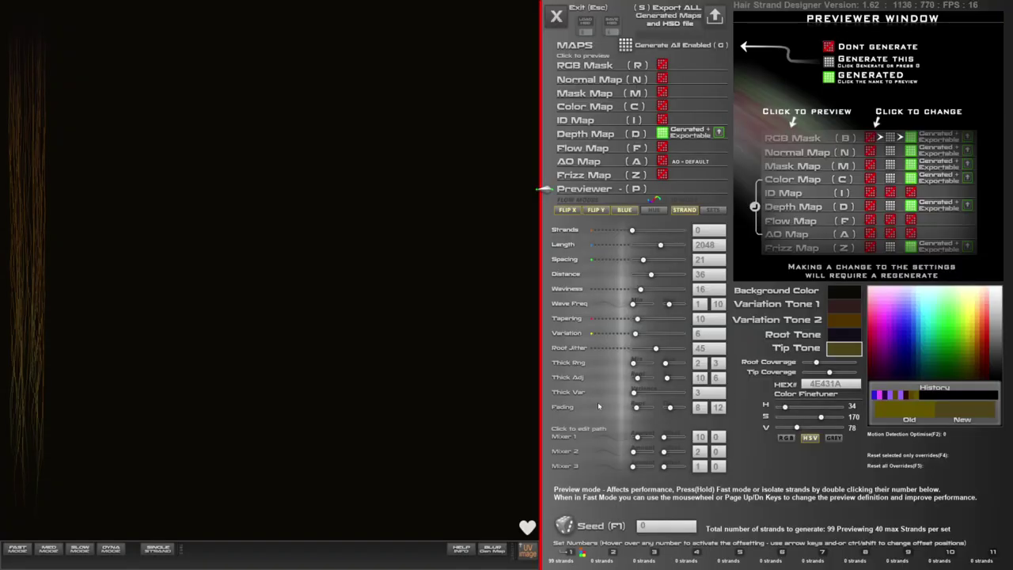
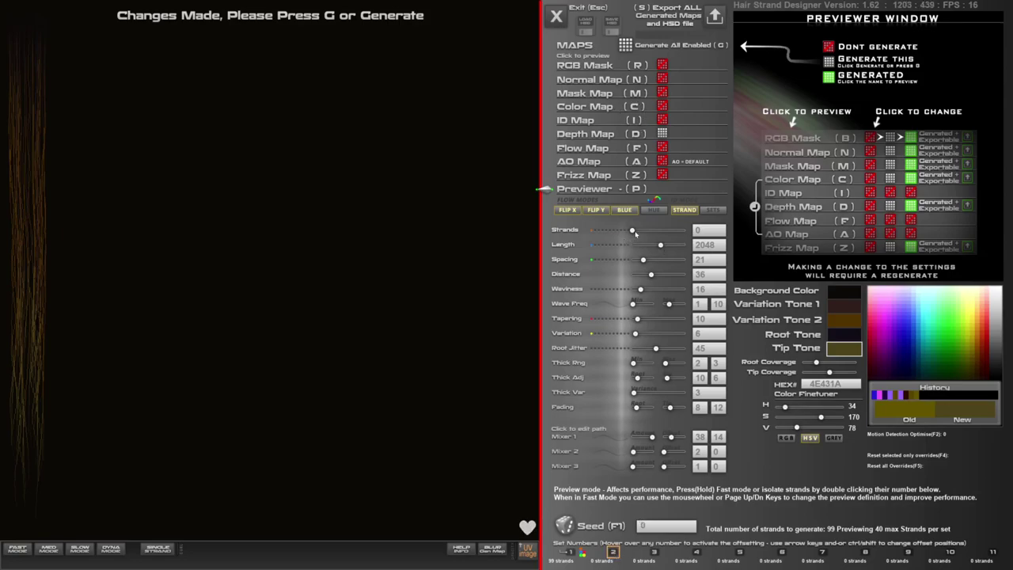
Add strand set 2 with 61 strands, Tapering 31 and Variation 52, and place it over set 1.
{"action": "left_click_drag", "start_coordinate": [634, 232], "coordinate": [642, 230]}
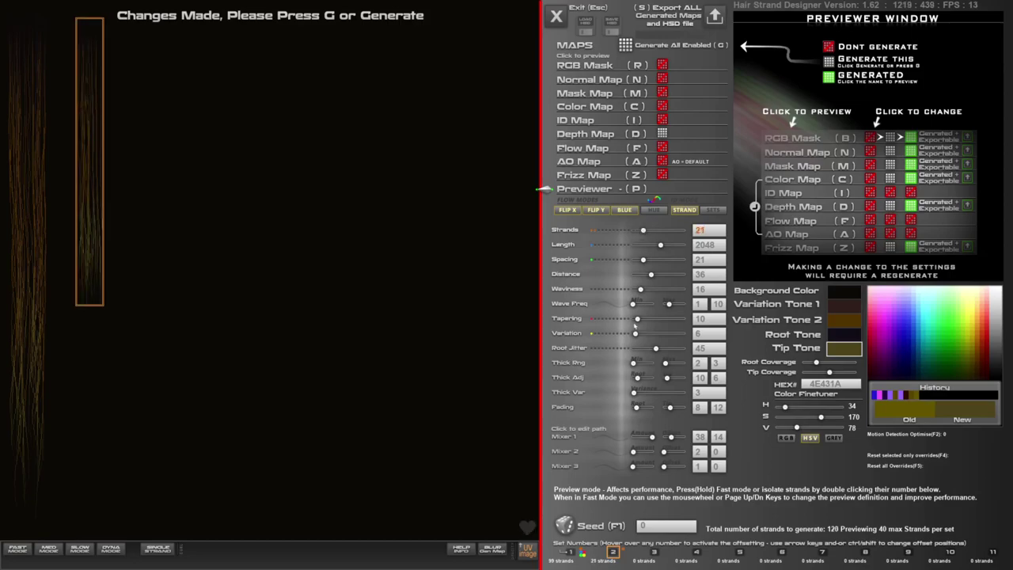
{"action": "mouse_move", "coordinate": [641, 335]}
{"action": "left_mouse_down"}
{"action": "mouse_move", "coordinate": [660, 335]}
{"action": "mouse_move", "coordinate": [648, 317]}
{"action": "left_mouse_up"}
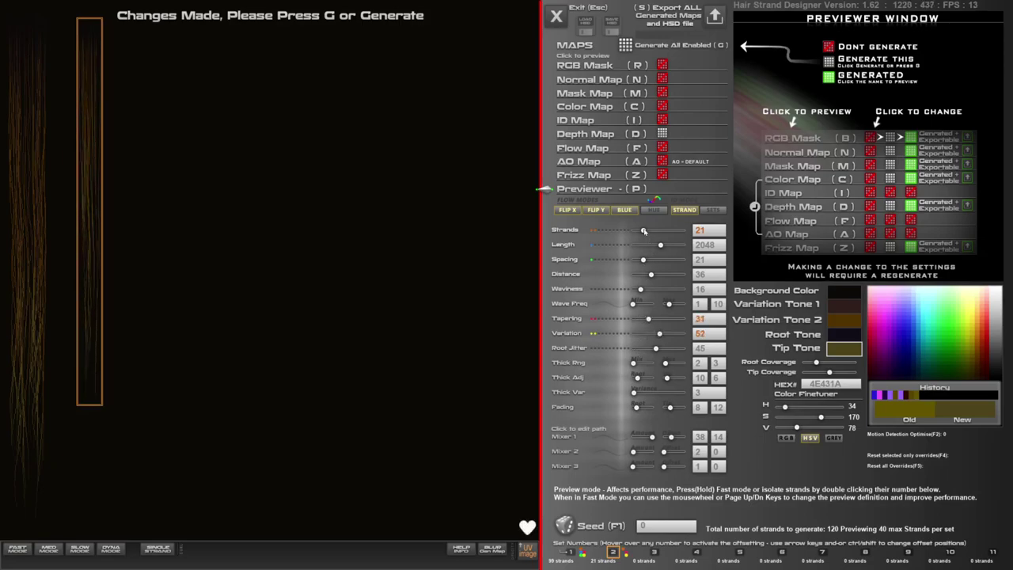
{"action": "left_click_drag", "start_coordinate": [644, 230], "coordinate": [664, 229]}
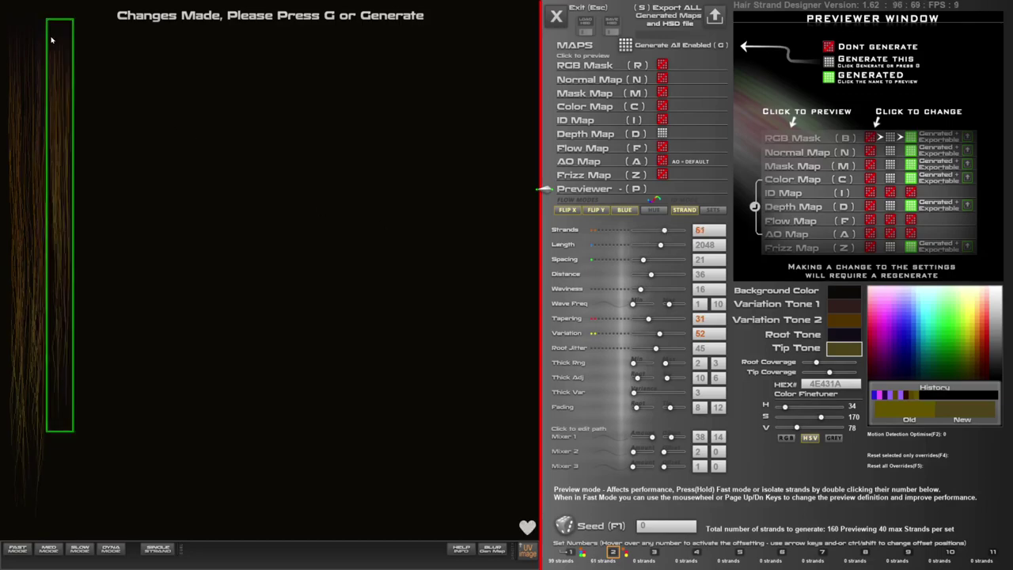
{"action": "left_click_drag", "start_coordinate": [51, 39], "coordinate": [25, 37]}
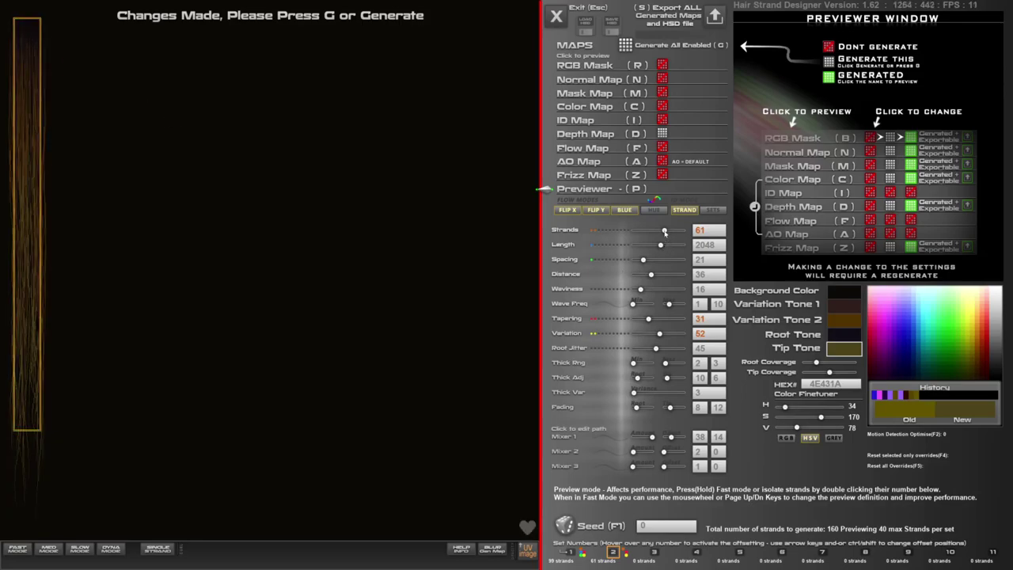
Refine set 2 with 66 strands, Tapering 46, Variation 75, Root Jitter 61 and a maximum Wave Freq of 7.
{"action": "left_click_drag", "start_coordinate": [664, 230], "coordinate": [666, 230]}
{"action": "left_click_drag", "start_coordinate": [641, 319], "coordinate": [672, 336]}
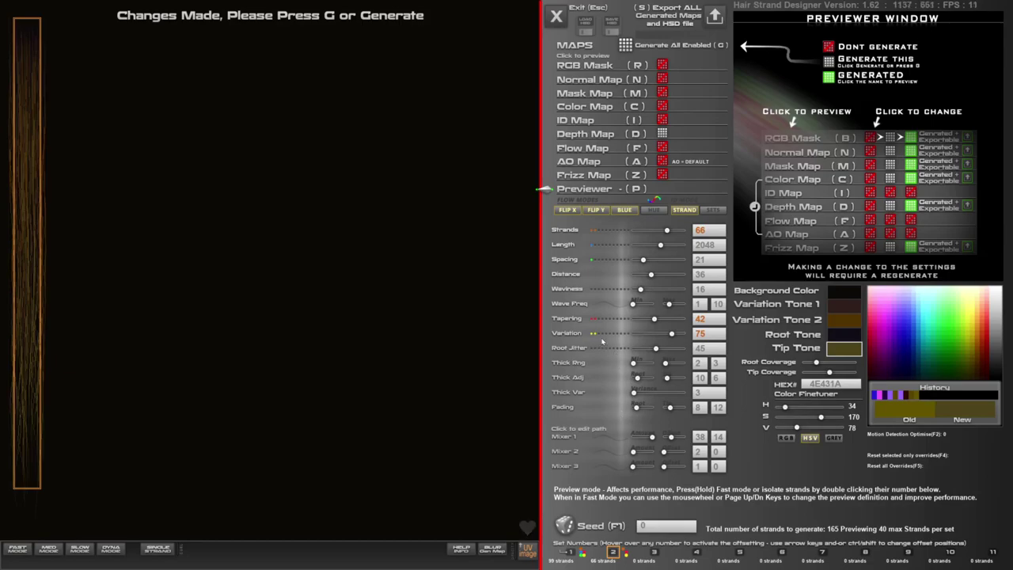
{"action": "left_click_drag", "start_coordinate": [658, 349], "coordinate": [666, 305]}
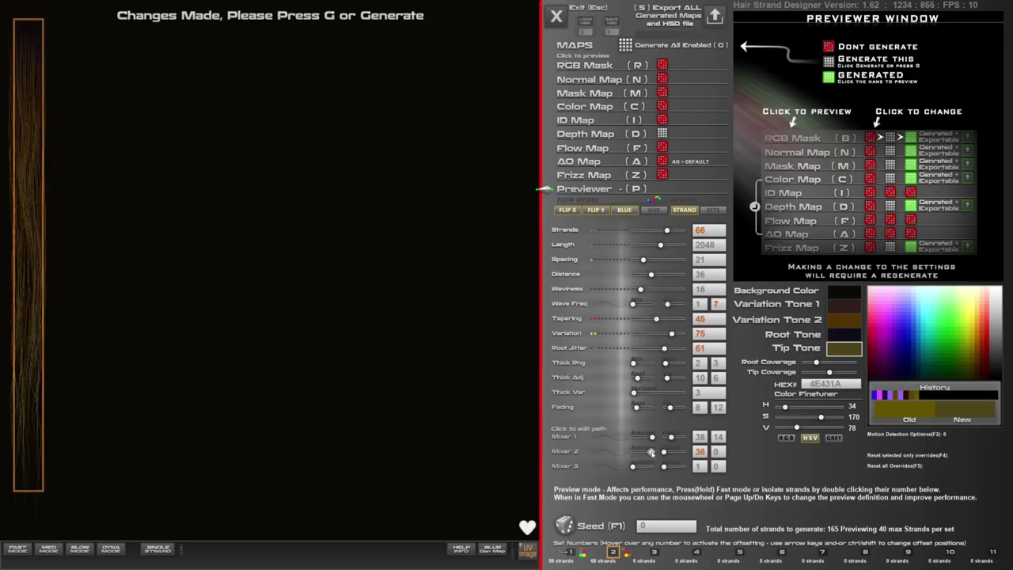
Set set 2's Mixer 2 to 30 and 8, Mixer 3 to 10, and widen its Spacing to 30.
{"action": "left_click_drag", "start_coordinate": [642, 453], "coordinate": [672, 437]}
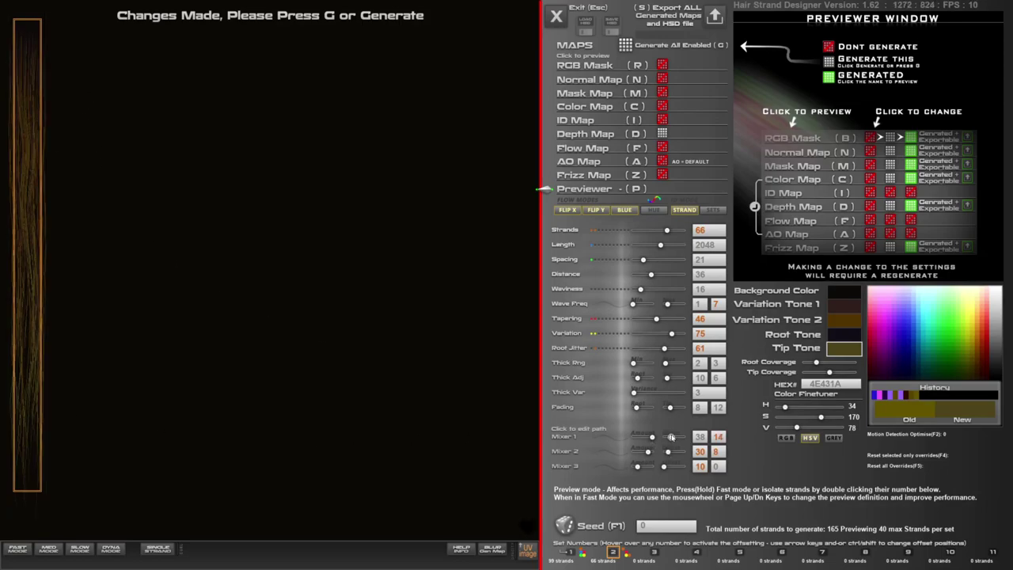
{"action": "left_click_drag", "start_coordinate": [642, 260], "coordinate": [648, 261]}
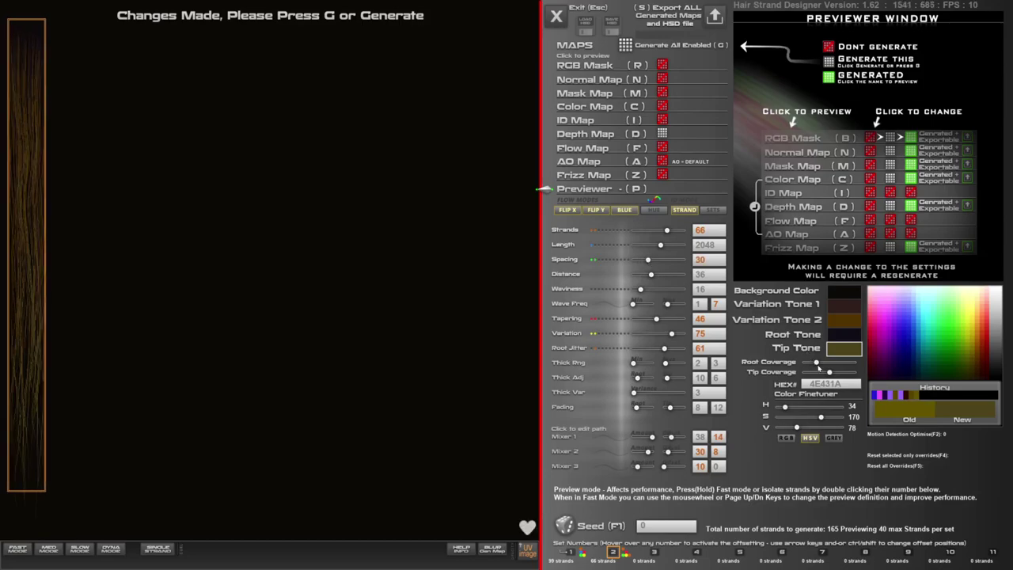
Slightly reduce the Root and Tip Coverage of the hair color and set set 2's Variation to 74.
{"action": "left_click_drag", "start_coordinate": [817, 363], "coordinate": [812, 361]}
{"action": "mouse_move", "coordinate": [829, 371]}
{"action": "left_mouse_down"}
{"action": "mouse_move", "coordinate": [815, 371]}
{"action": "mouse_move", "coordinate": [843, 372]}
{"action": "mouse_move", "coordinate": [827, 371]}
{"action": "left_mouse_up"}
{"action": "left_click_drag", "start_coordinate": [672, 335], "coordinate": [671, 335]}
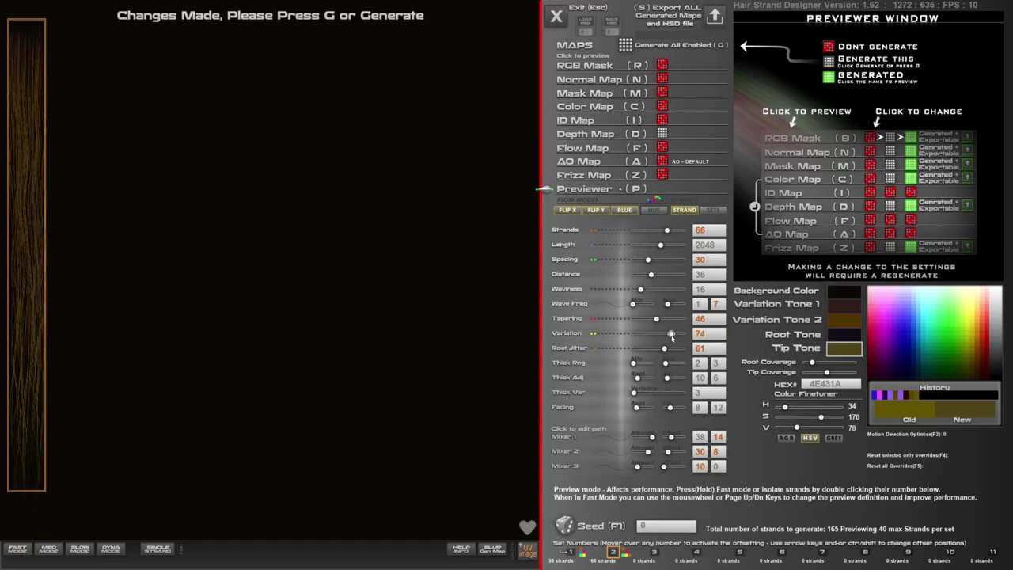
Load UV_lay.png as the UV tracing image, fit strand set 2 to its strip, and dim the overlay to a faint level.
{"action": "left_click", "coordinate": [529, 554]}
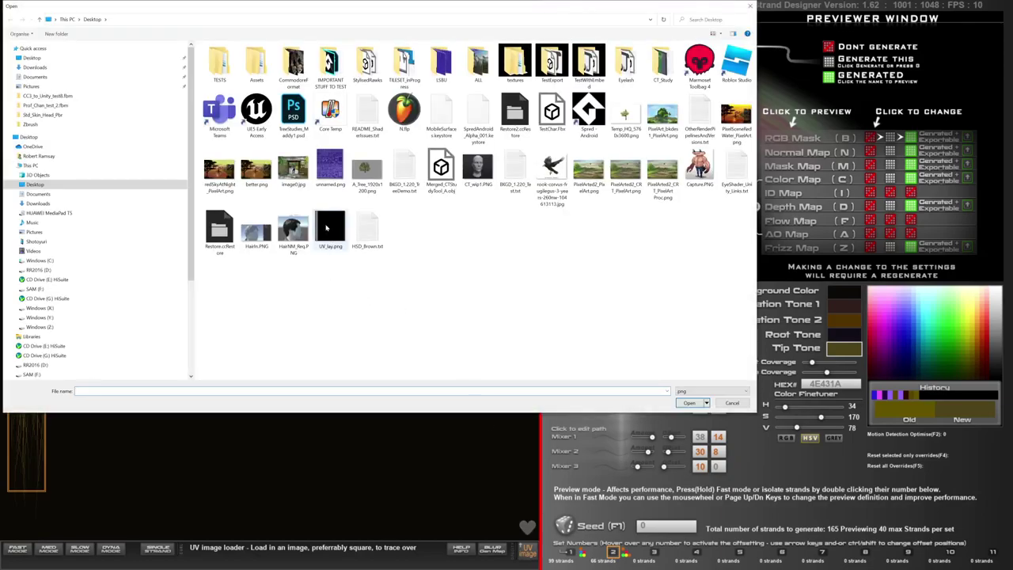
{"action": "double_click", "coordinate": [327, 227]}
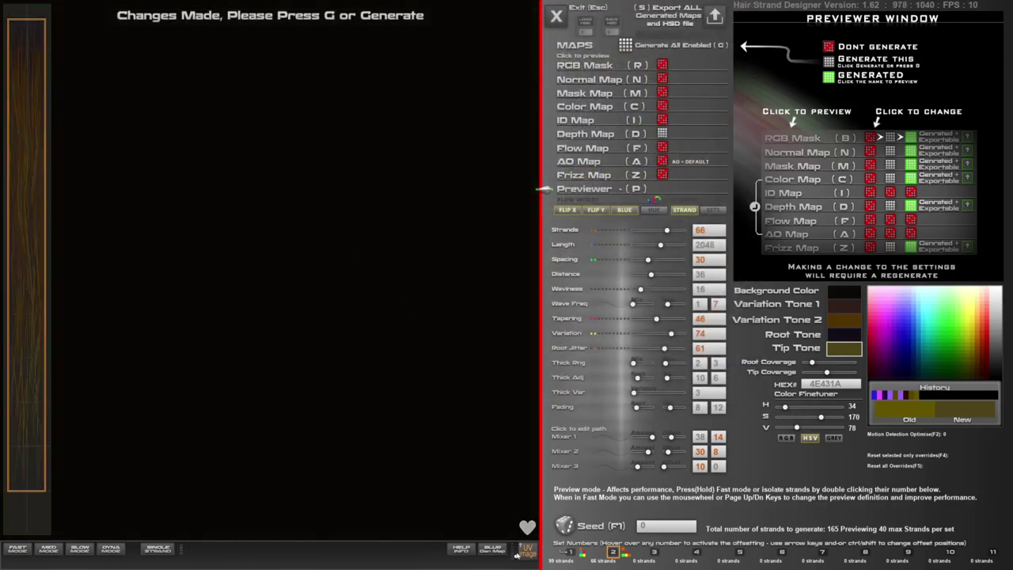
{"action": "mouse_move", "coordinate": [516, 560]}
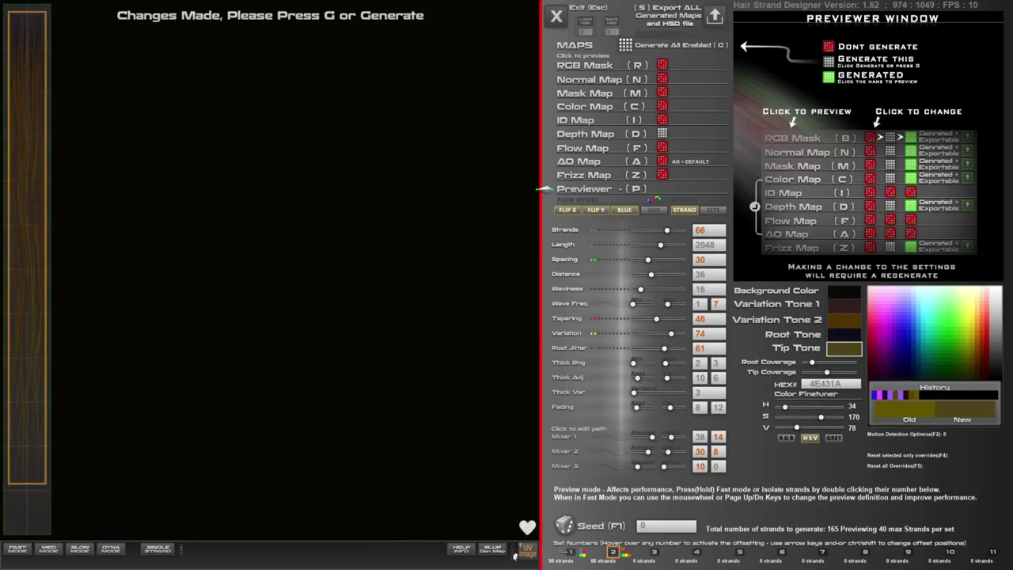
{"action": "left_click", "coordinate": [515, 556]}
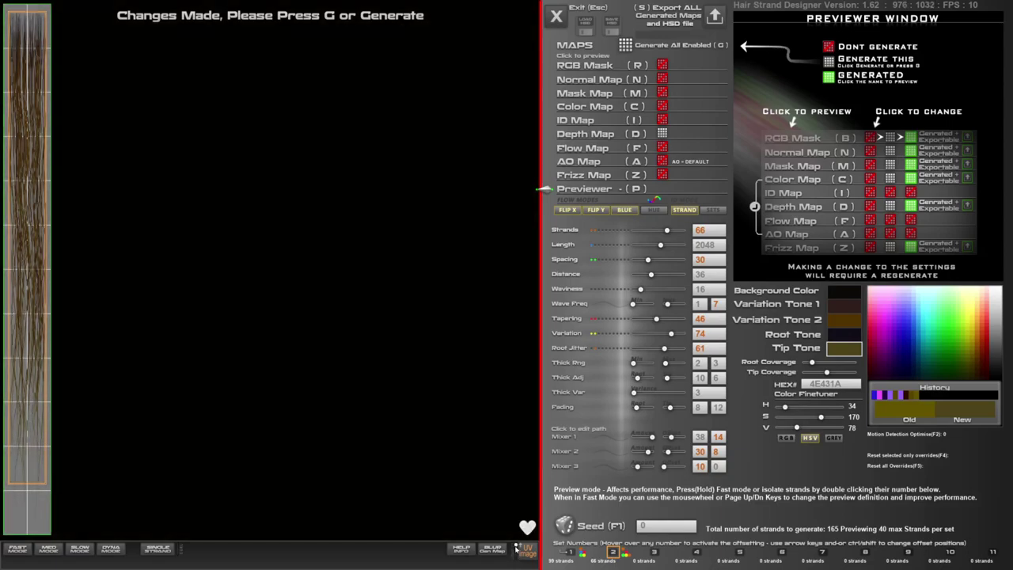
{"action": "left_click", "coordinate": [516, 548]}
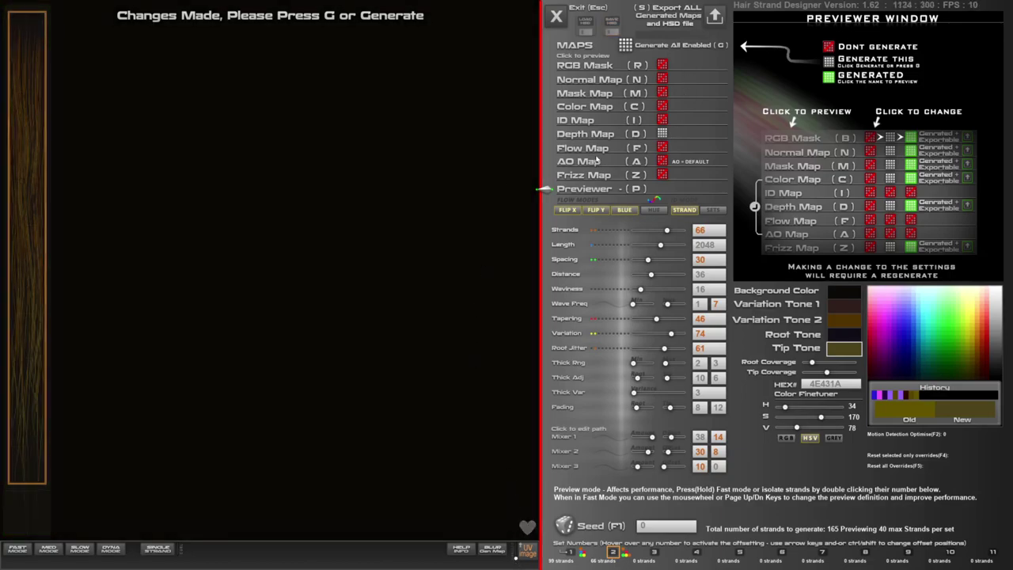
Generate the depth map, examine the strands' layering in it up close, and return to the previewer.
{"action": "key", "text": "g"}
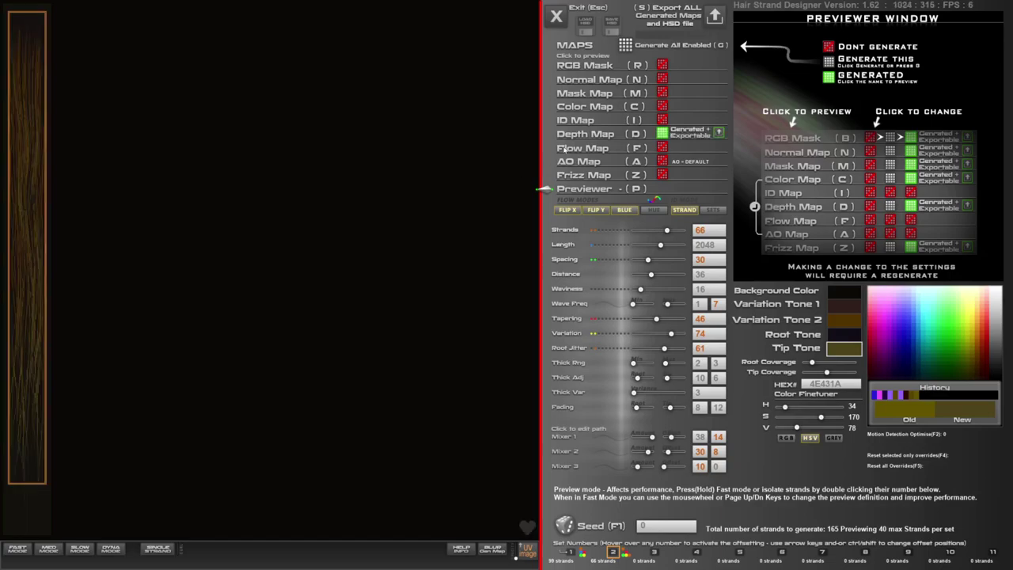
{"action": "left_click", "coordinate": [578, 136]}
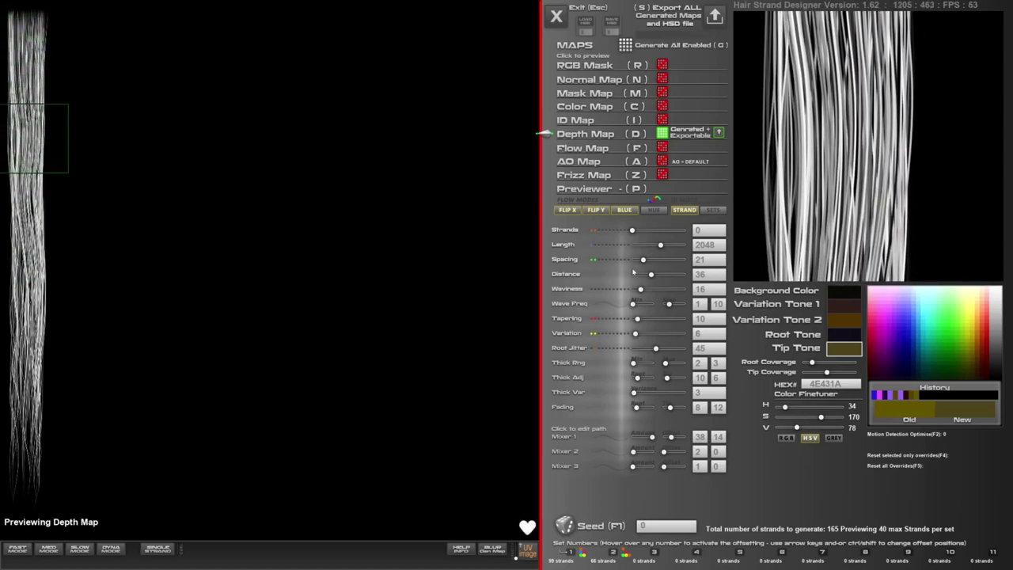
{"action": "key", "text": "p"}
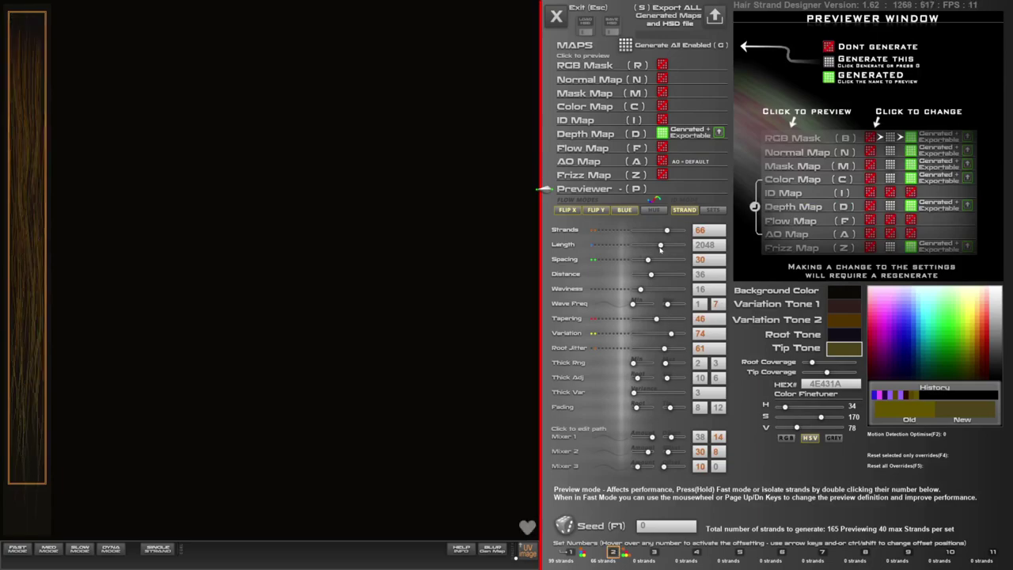
Reduce set 2 to 23 strands and make set 1 the active set.
{"action": "left_click_drag", "start_coordinate": [667, 230], "coordinate": [644, 231]}
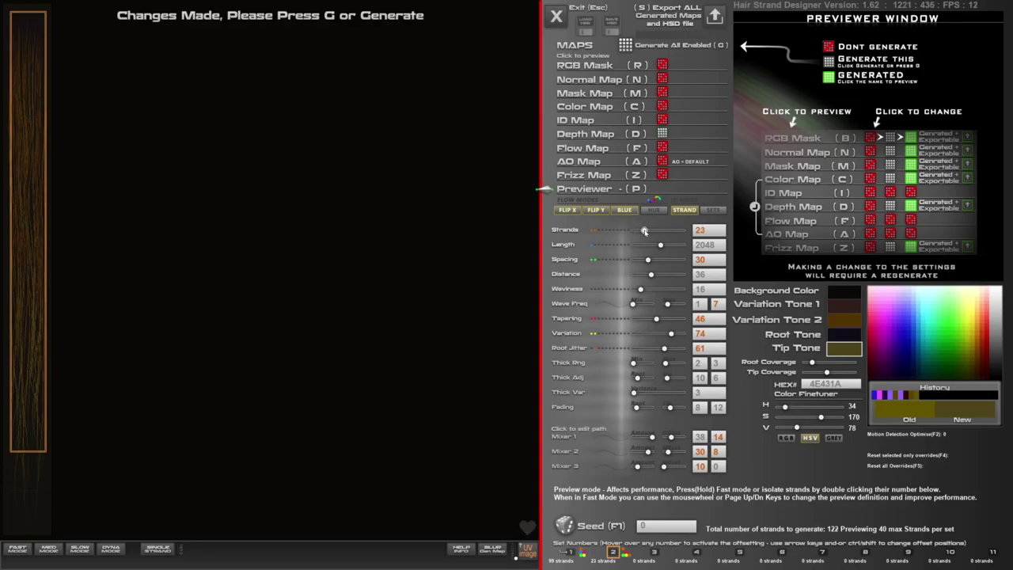
{"action": "left_click", "coordinate": [26, 156]}
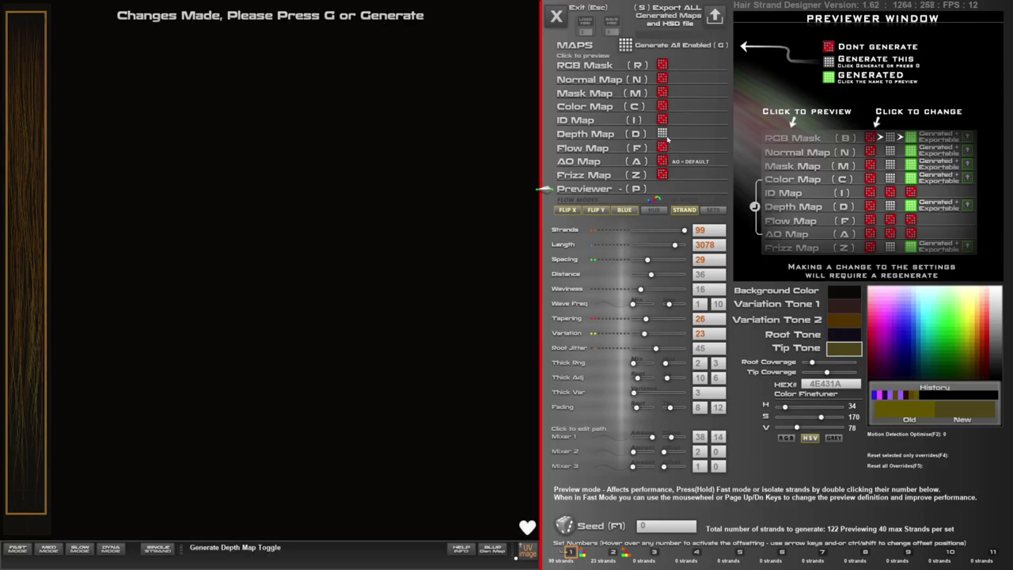
{"action": "key", "text": "s"}
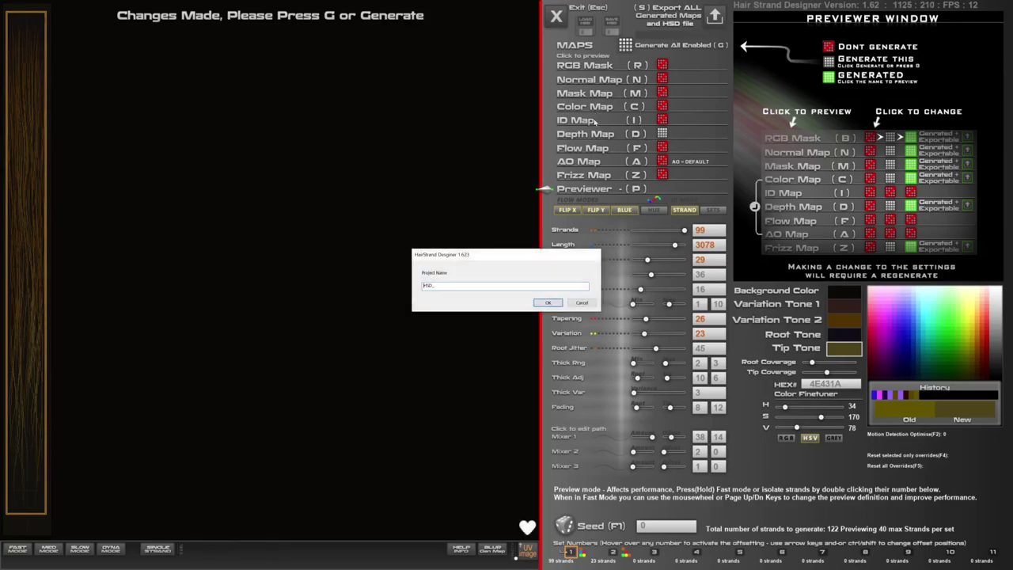
{"action": "left_click", "coordinate": [581, 303]}
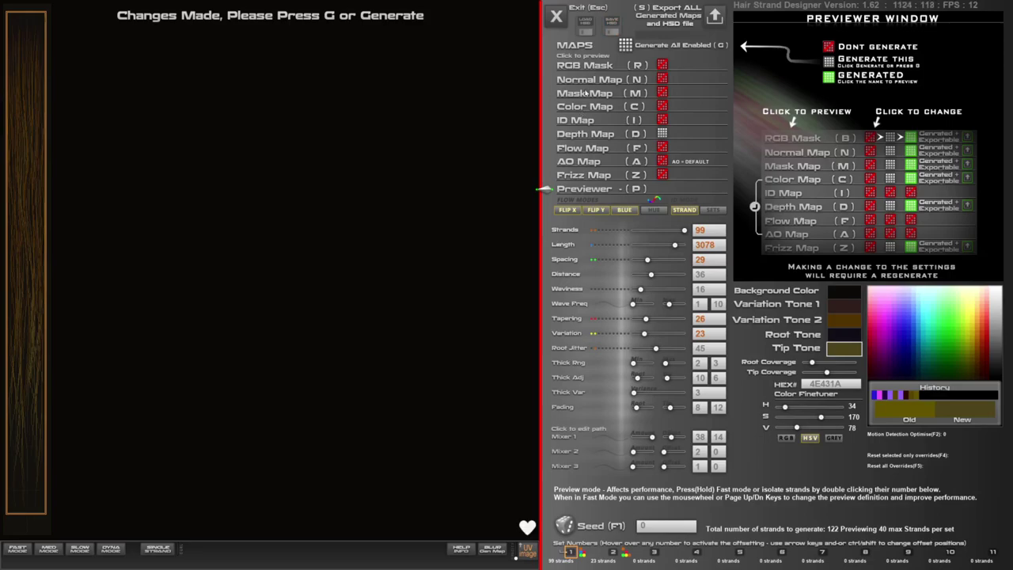
{"action": "key", "text": "alt+Tab"}
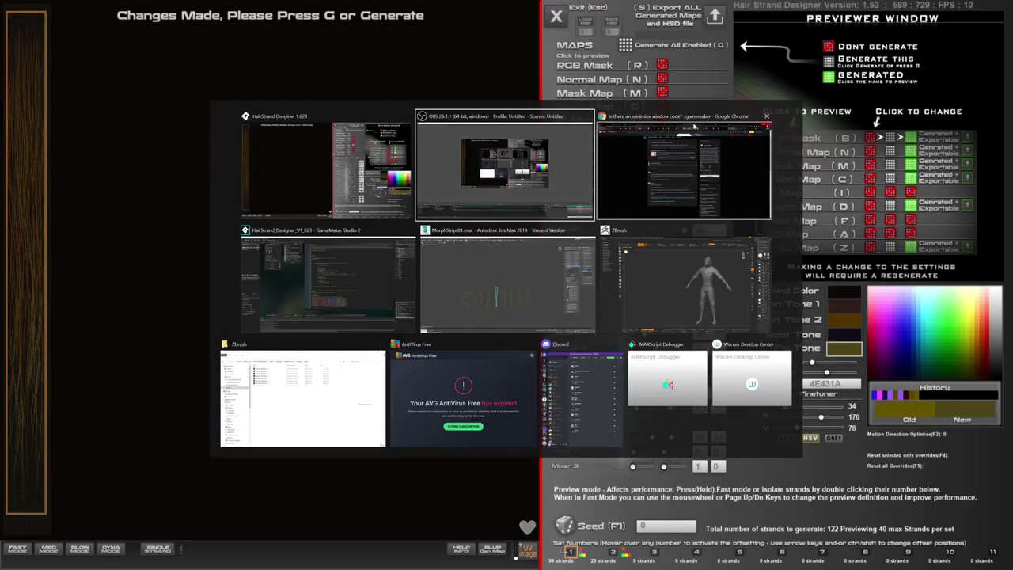
{"action": "key", "text": "alt+Tab"}
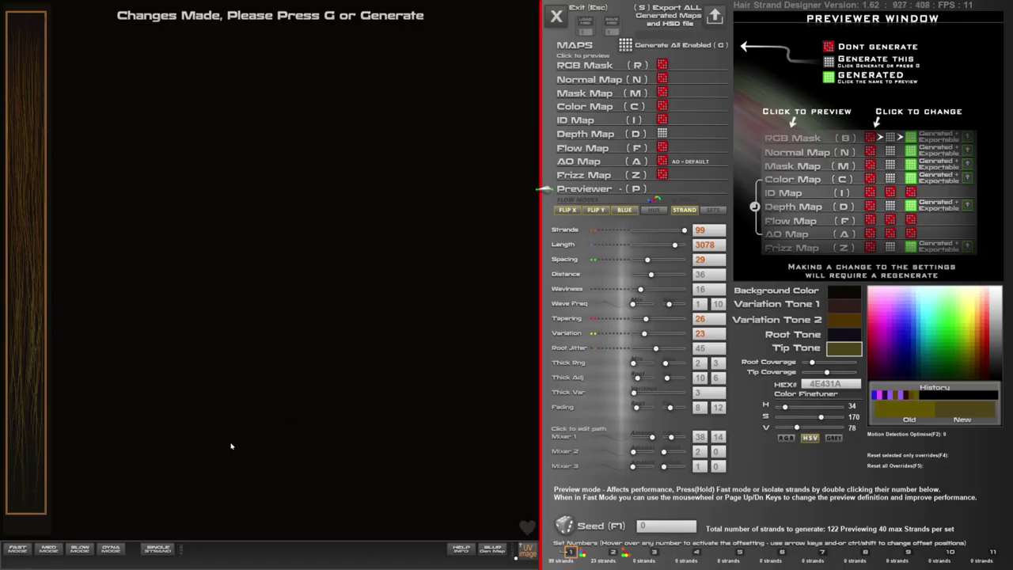
Switch the preview to fast mode and save the project as HSD_Brown, overwriting the existing HSD_Brown.txt on the desktop.
{"action": "left_click", "coordinate": [18, 551]}
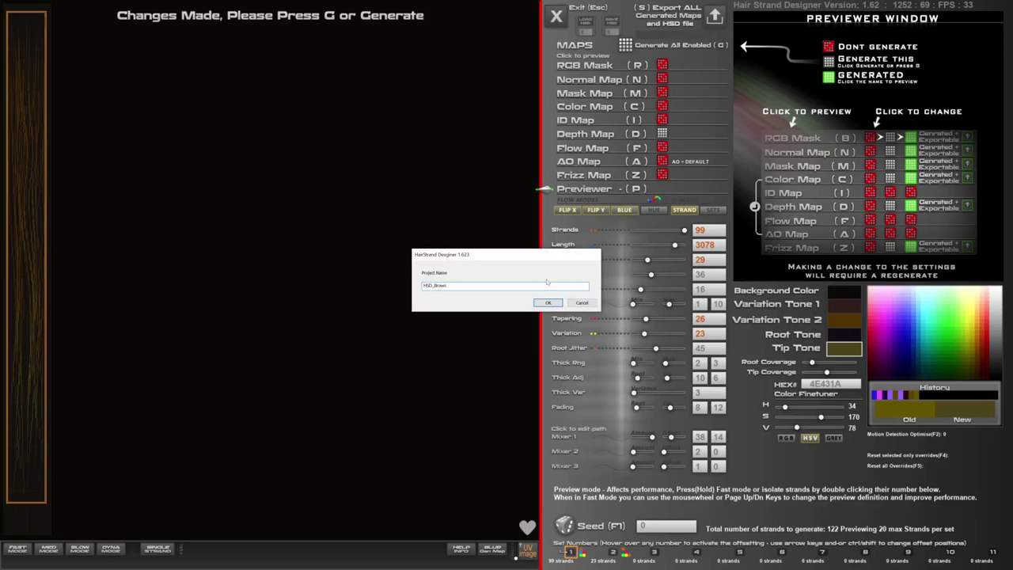
{"action": "left_click", "coordinate": [551, 303]}
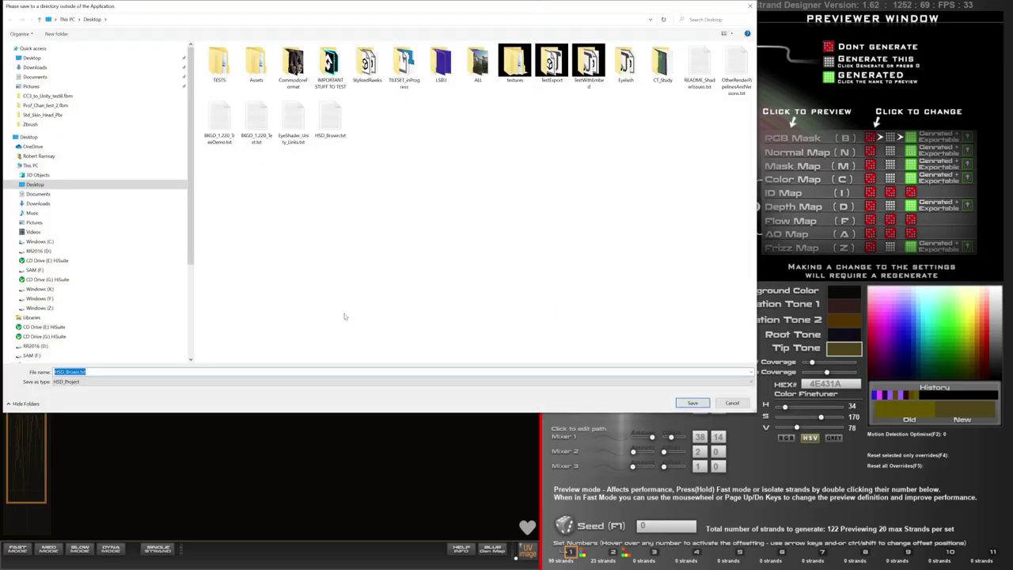
{"action": "double_click", "coordinate": [330, 119]}
{"action": "left_click", "coordinate": [526, 287]}
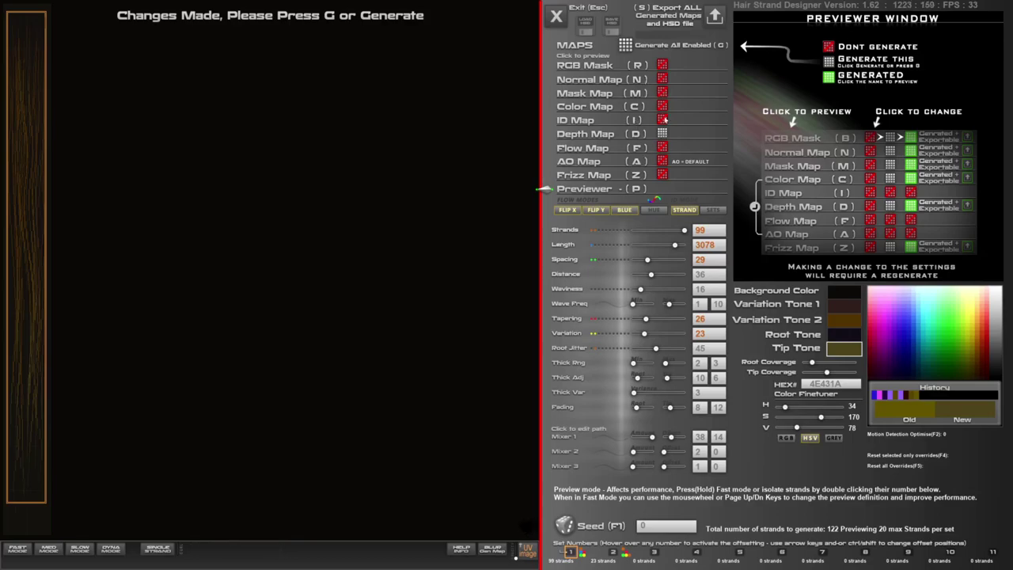
Enable the AO, color, mask and normal maps alongside the depth map and generate all enabled maps.
{"action": "left_click", "coordinate": [662, 161]}
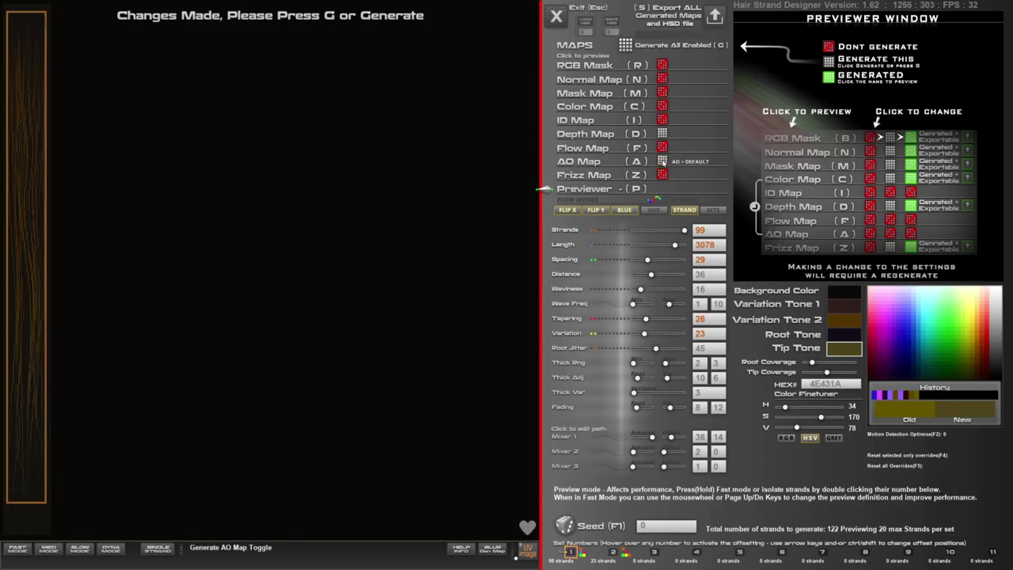
{"action": "left_click", "coordinate": [662, 106]}
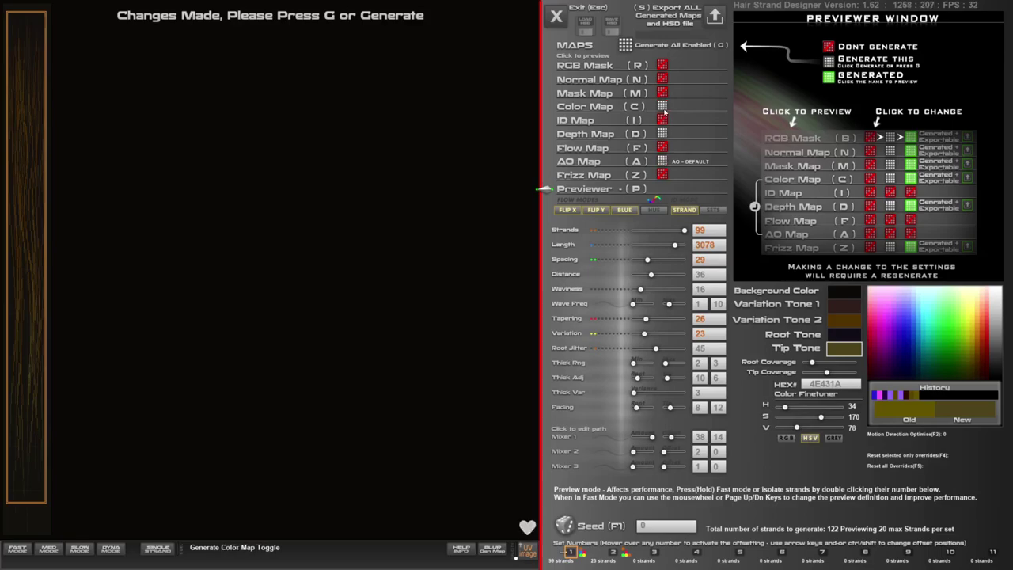
{"action": "left_click", "coordinate": [663, 92]}
{"action": "left_click", "coordinate": [663, 80]}
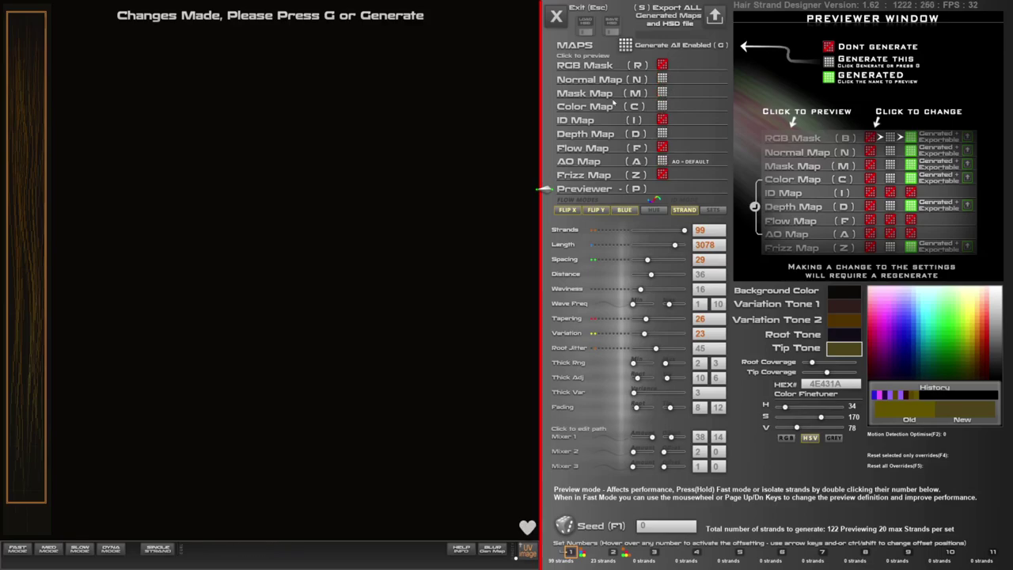
{"action": "left_click", "coordinate": [625, 45]}
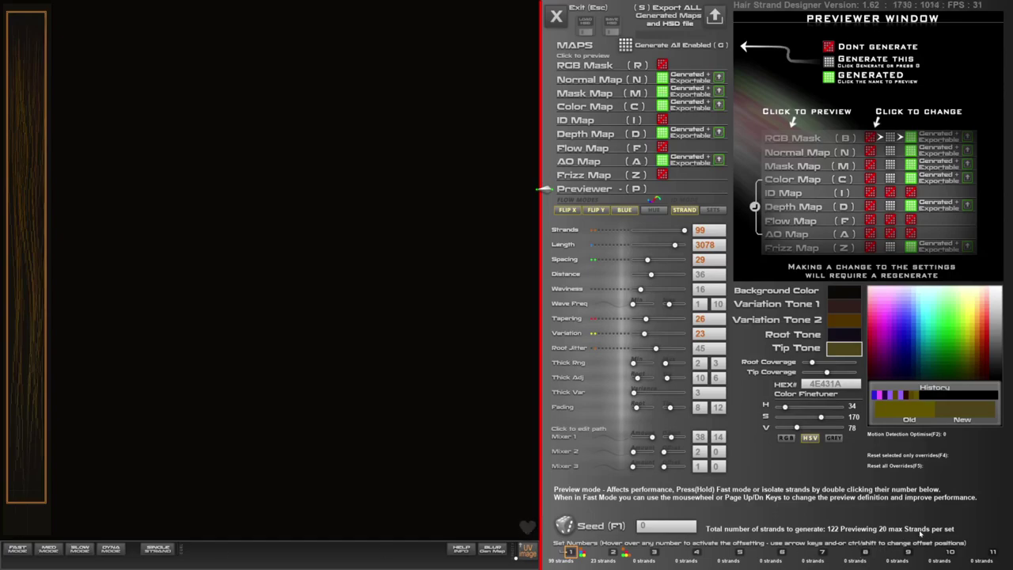
Compare the strand preview in medium and slow modes, and return it to fast mode.
{"action": "left_click", "coordinate": [48, 548]}
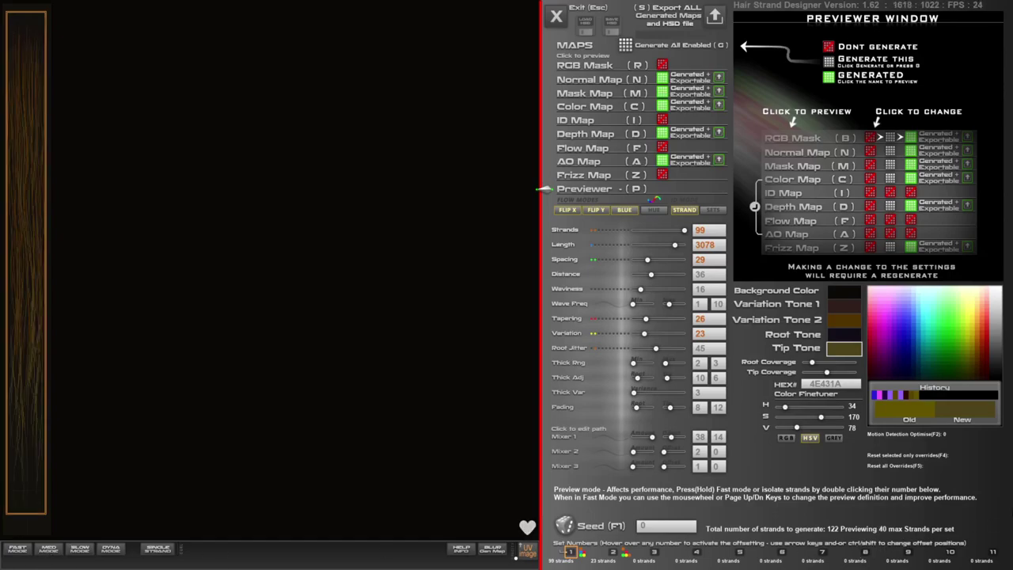
{"action": "left_click", "coordinate": [79, 549]}
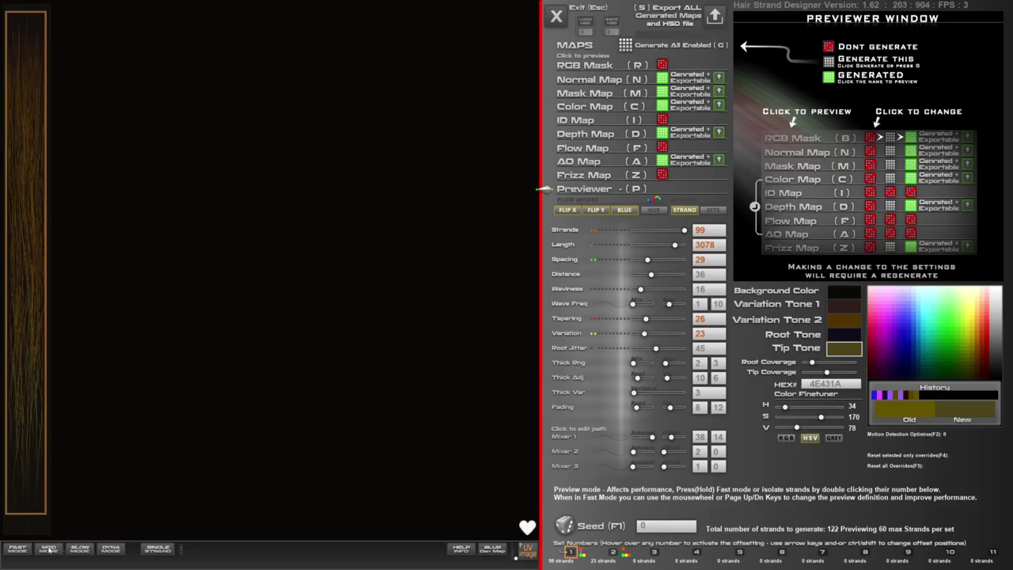
{"action": "left_click", "coordinate": [48, 549]}
{"action": "left_click", "coordinate": [17, 549]}
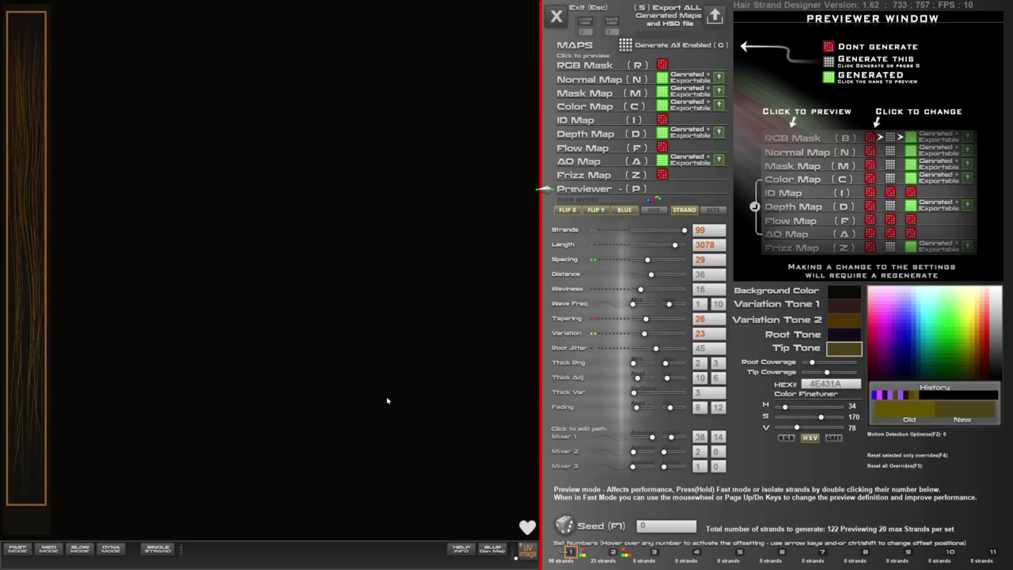
Preview the generated normal map, examine the root end of the strands magnified, and dismiss the error dialog.
{"action": "left_click", "coordinate": [579, 83]}
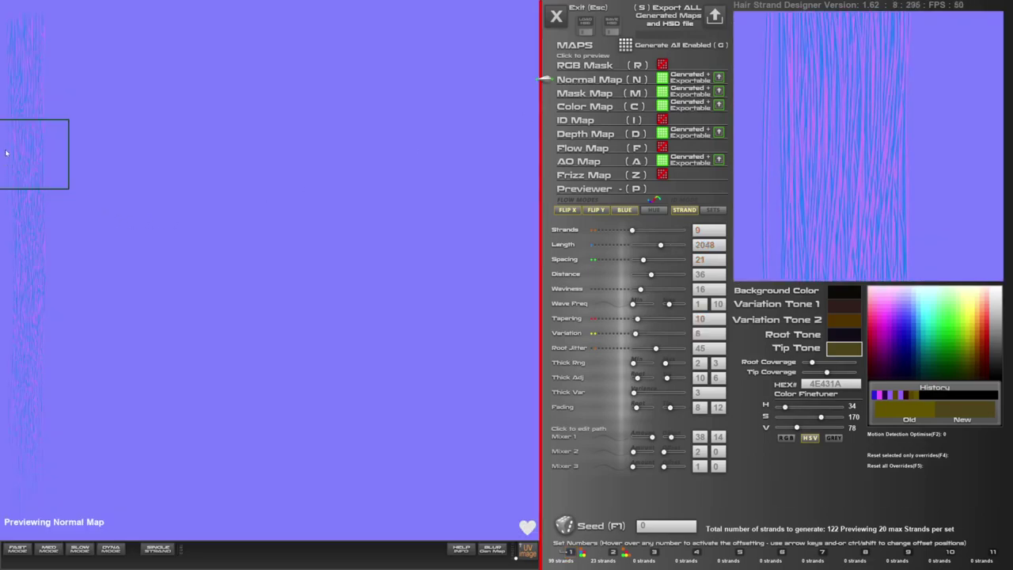
{"action": "left_click_drag", "start_coordinate": [7, 151], "coordinate": [17, 88]}
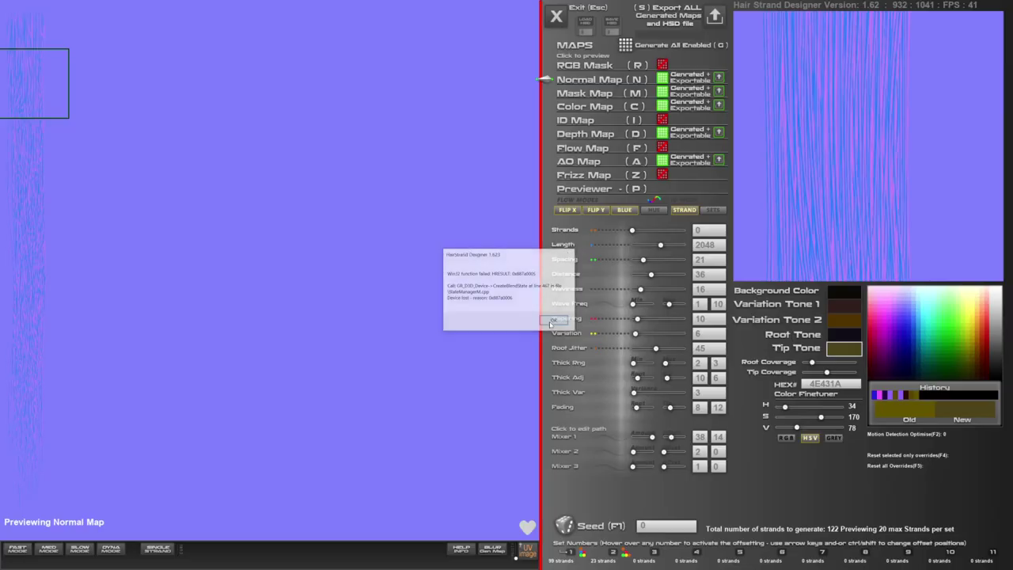
{"action": "key", "text": "Escape"}
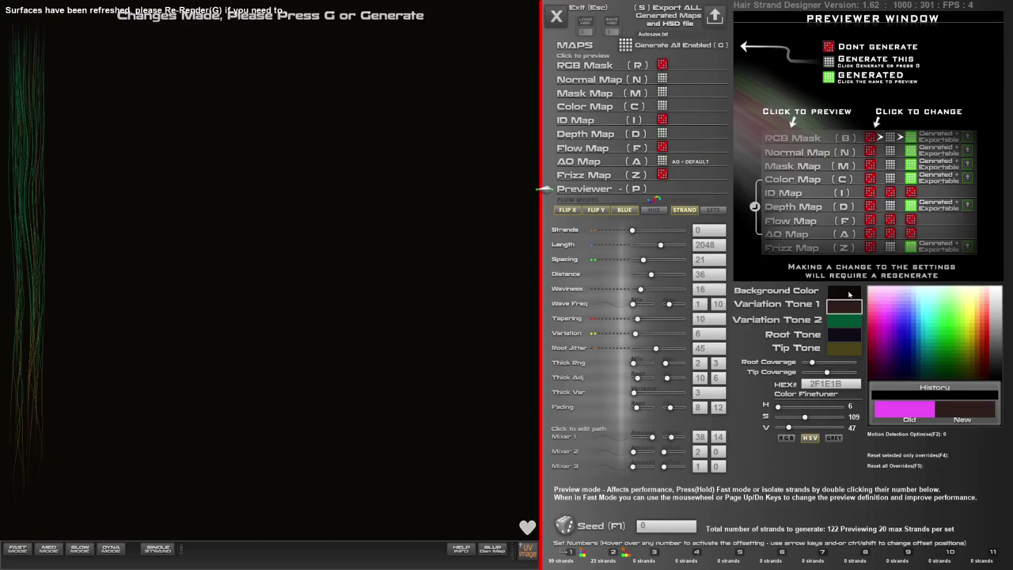
Switch the color finetuner to RGB and set the red value of Variation Tone 2 to 66.
{"action": "left_click", "coordinate": [848, 322]}
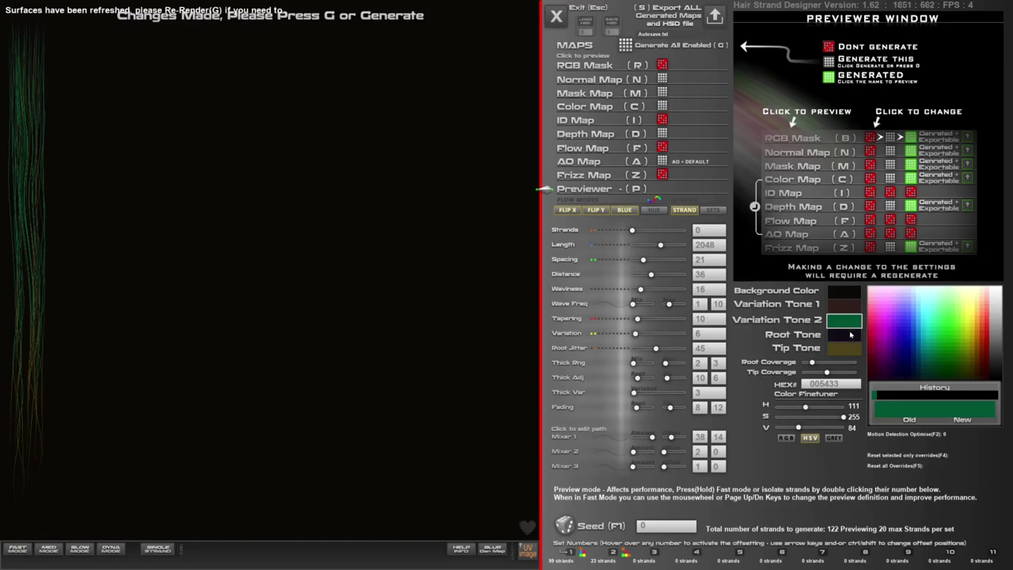
{"action": "left_click", "coordinate": [786, 439]}
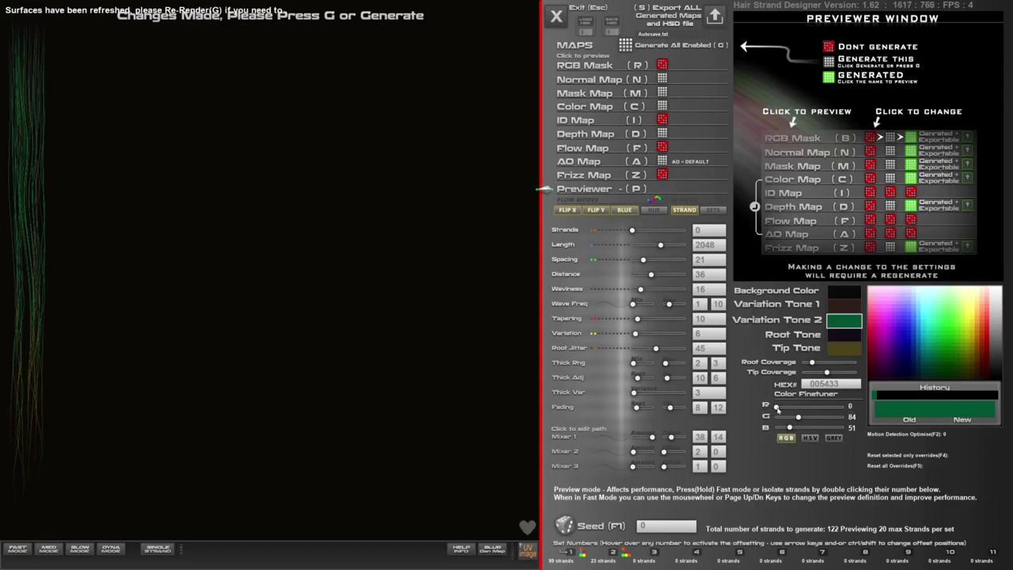
{"action": "mouse_move", "coordinate": [776, 407]}
{"action": "left_mouse_down"}
{"action": "mouse_move", "coordinate": [817, 407]}
{"action": "mouse_move", "coordinate": [794, 408]}
{"action": "left_mouse_up"}
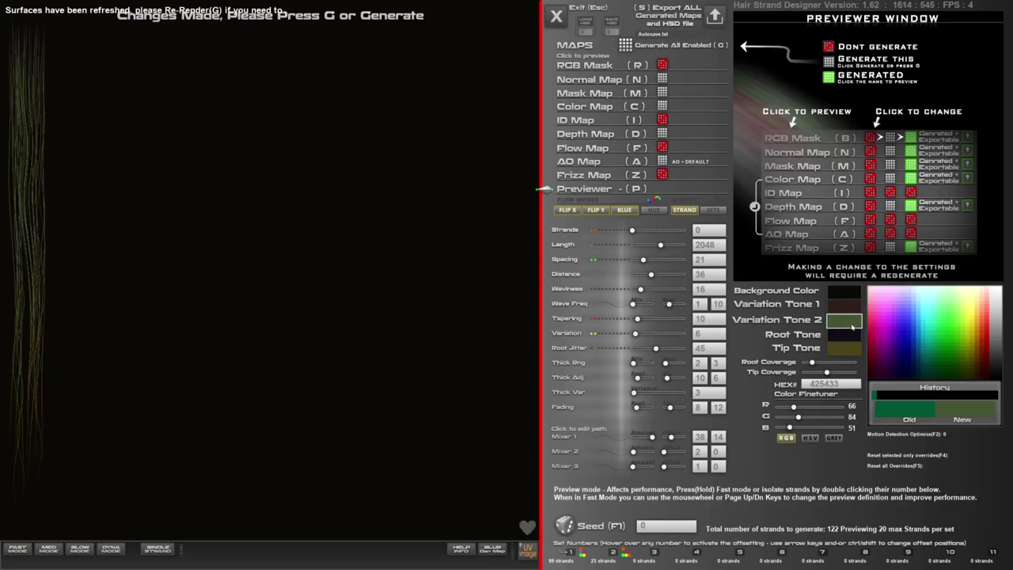
Reuse the Tip Tone color 4E431A from the color history for Variation Tone 2.
{"action": "left_click", "coordinate": [852, 352]}
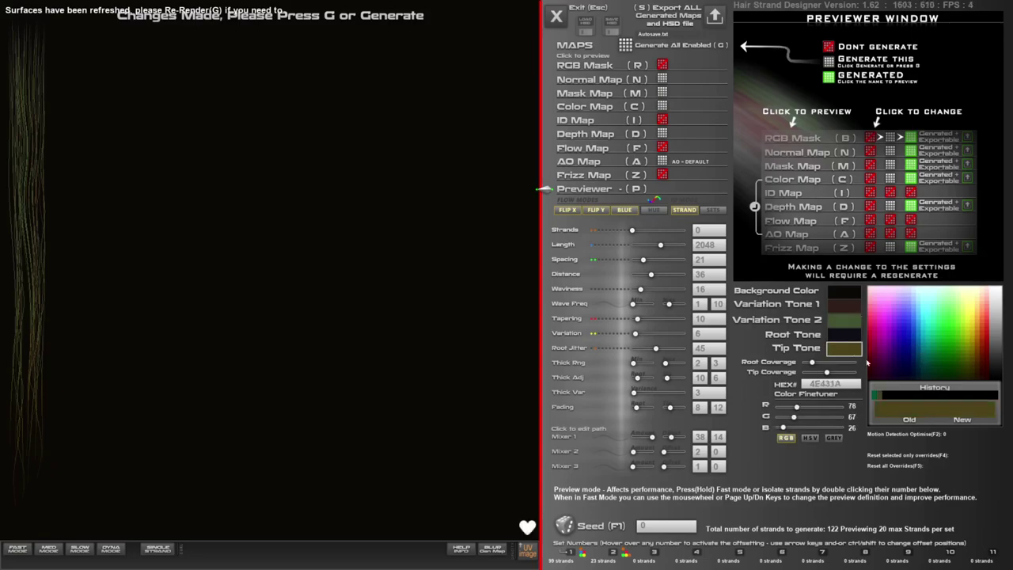
{"action": "left_click", "coordinate": [852, 323]}
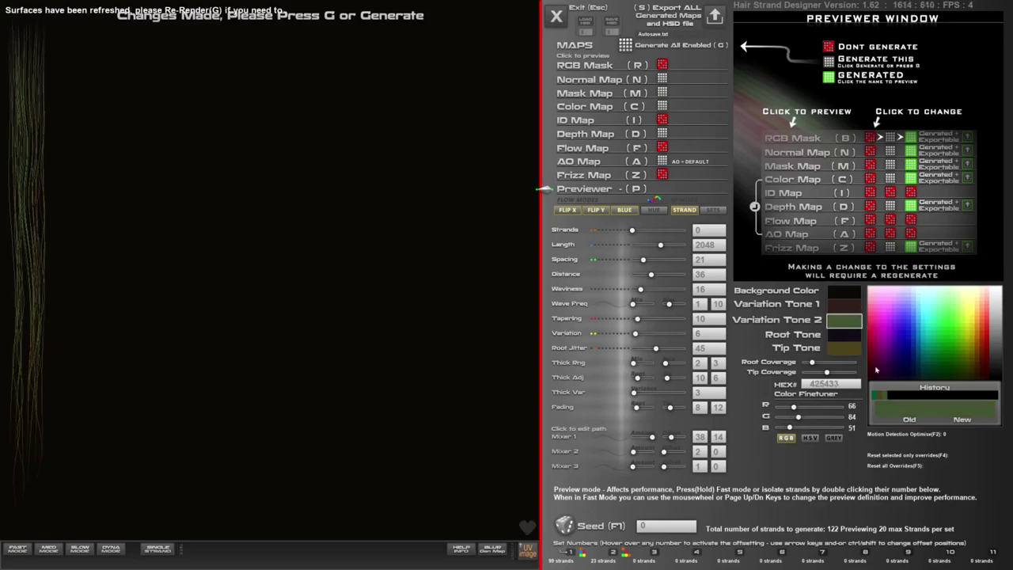
{"action": "left_click", "coordinate": [878, 397]}
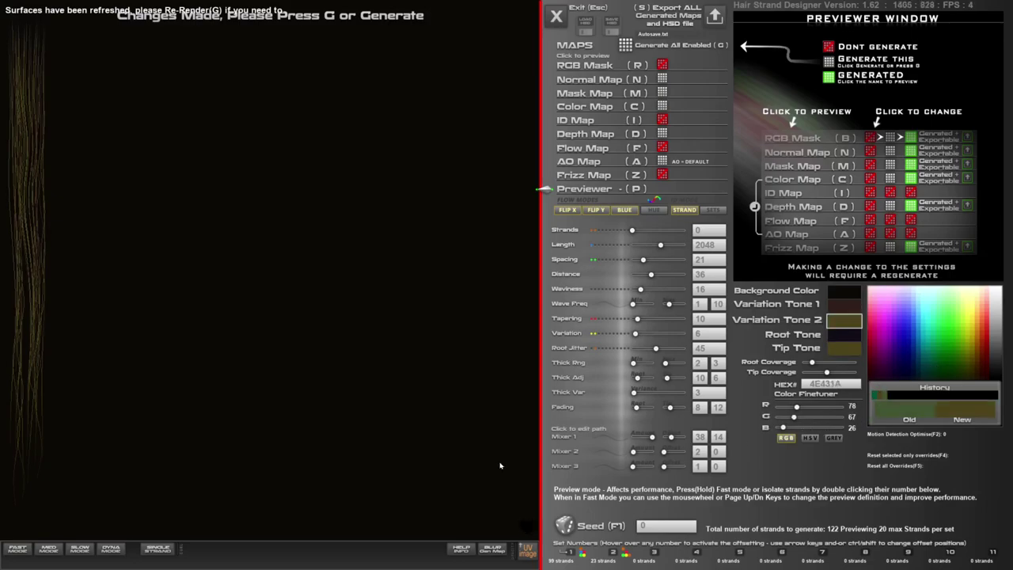
Switch the preview to fast mode and recolor Variation Tone 2 to the dark red 4E1000.
{"action": "left_click", "coordinate": [12, 552]}
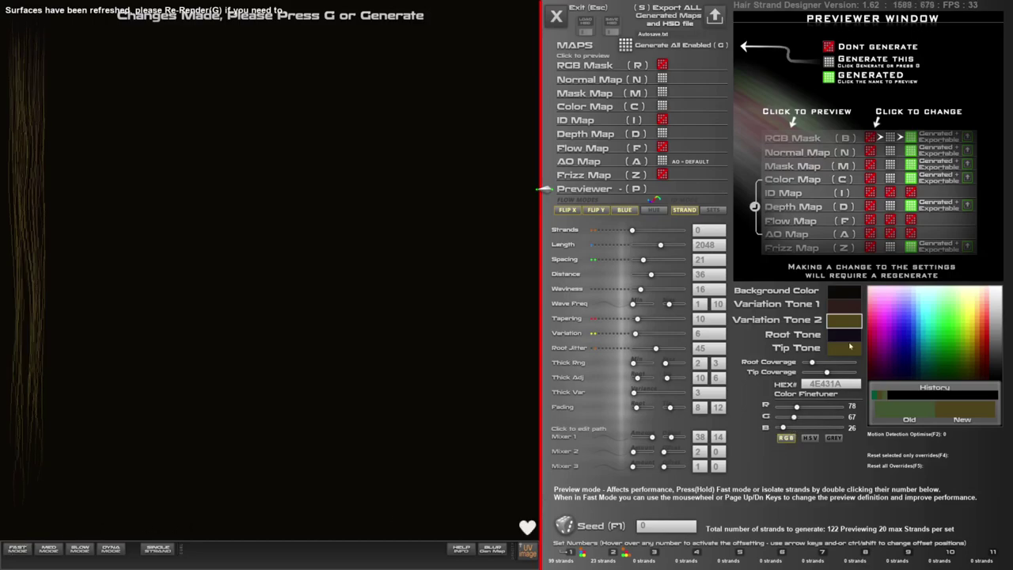
{"action": "left_click", "coordinate": [982, 366]}
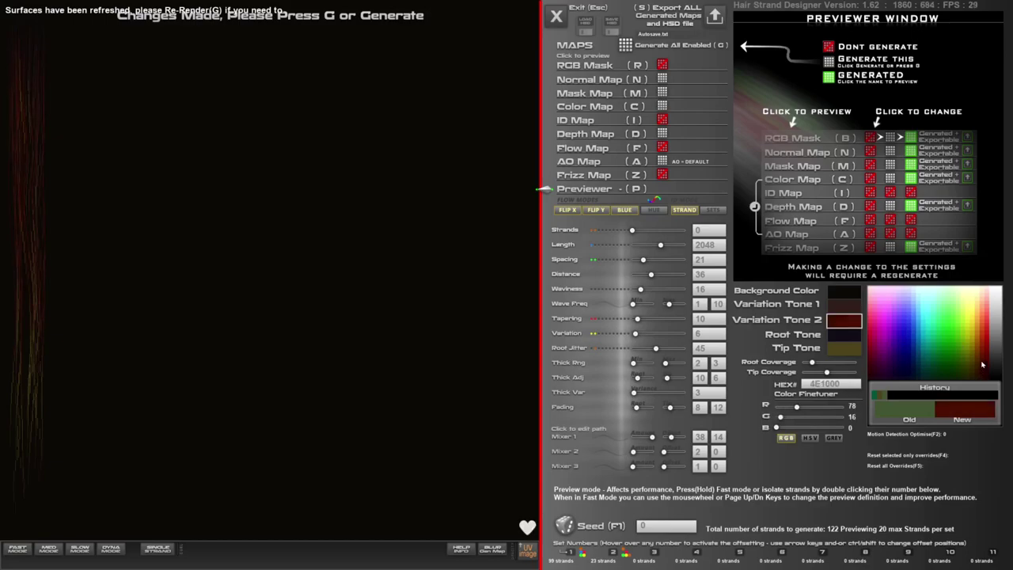
Recolor Variation Tone 2 to the brown 5F3301 and generate all enabled maps with the AO map excluded.
{"action": "left_click", "coordinate": [982, 363]}
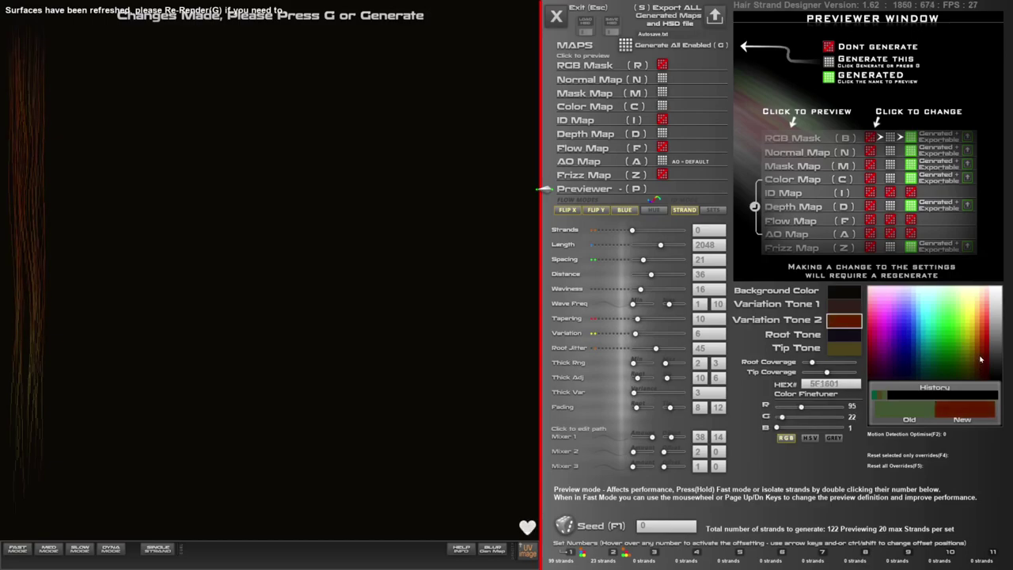
{"action": "left_click", "coordinate": [978, 359]}
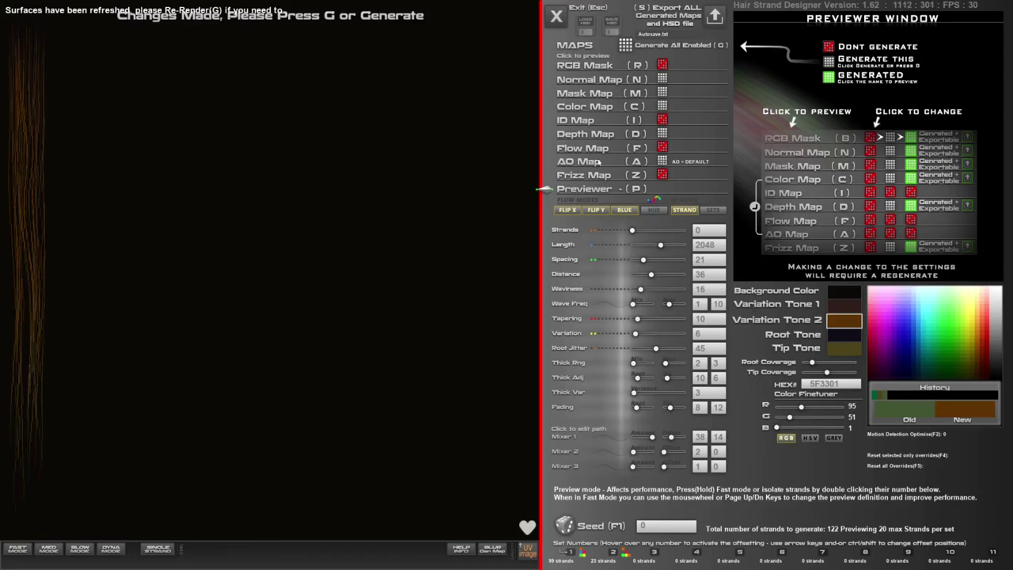
{"action": "left_click", "coordinate": [662, 161]}
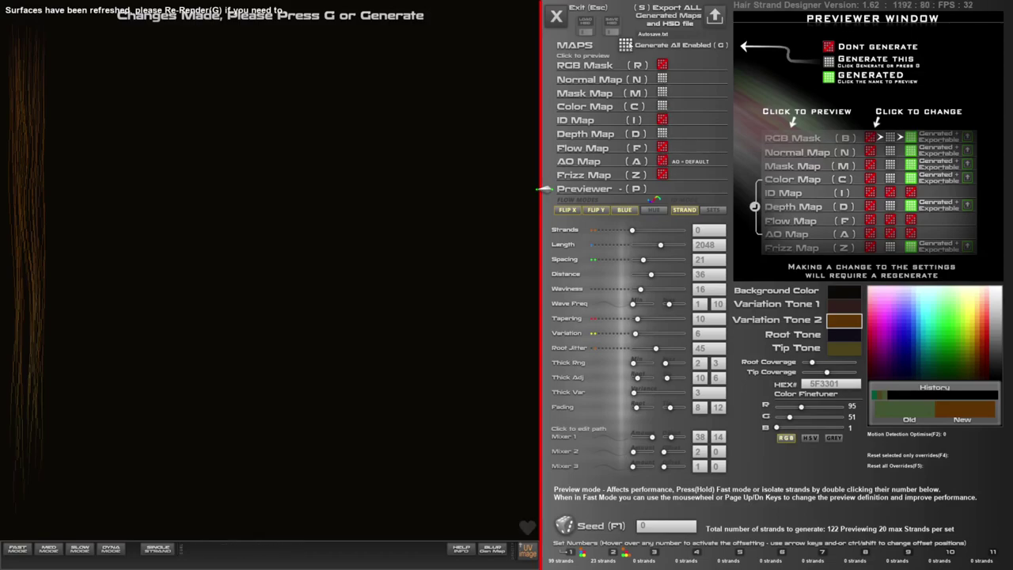
{"action": "left_click", "coordinate": [625, 44]}
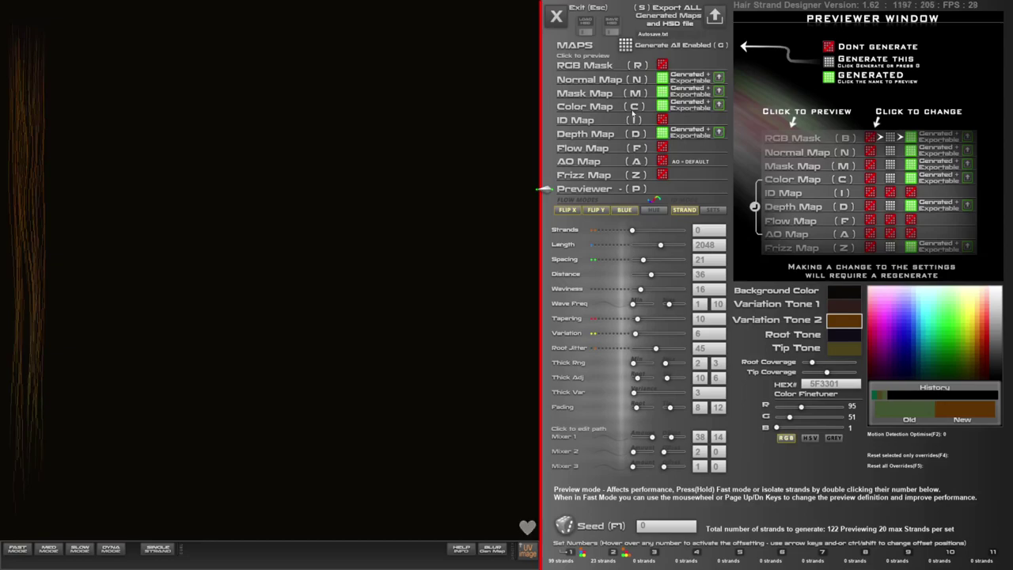
Preview the generated depth, color, mask and normal maps one after another.
{"action": "left_click", "coordinate": [584, 135]}
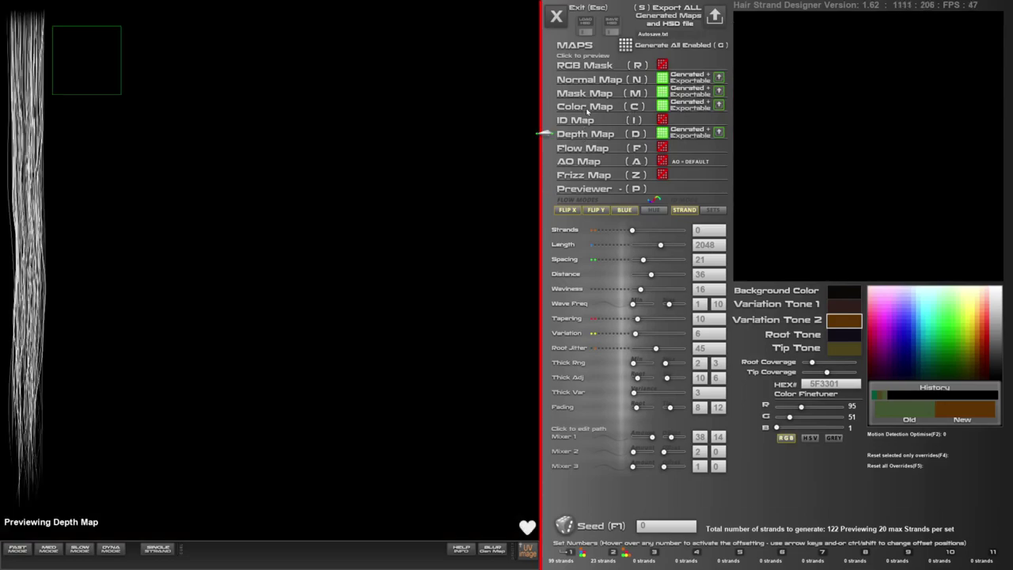
{"action": "key", "text": "c"}
{"action": "key", "text": "m"}
{"action": "key", "text": "n"}
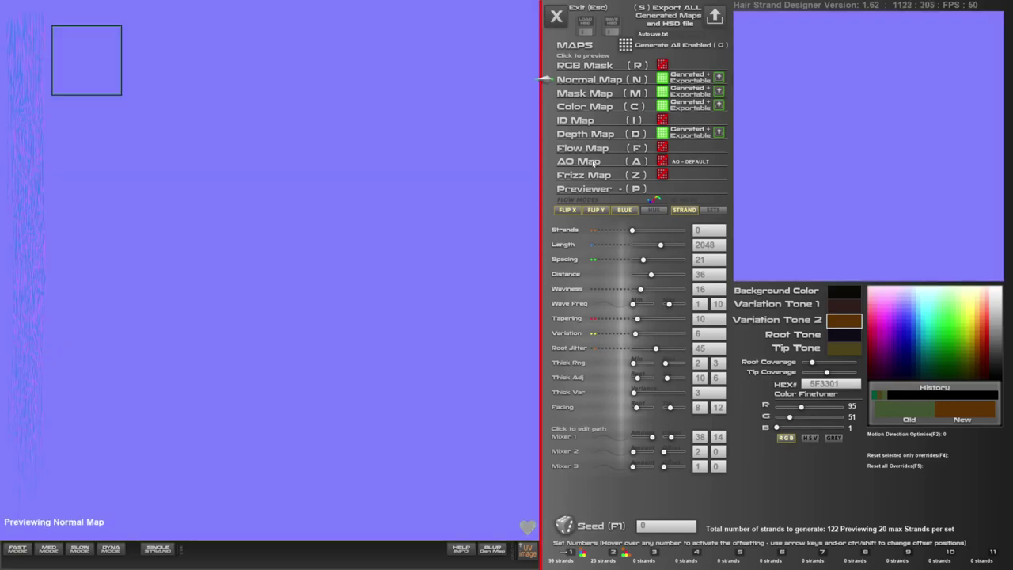
Enable the AO map and generate it with the other enabled maps.
{"action": "left_click", "coordinate": [593, 163]}
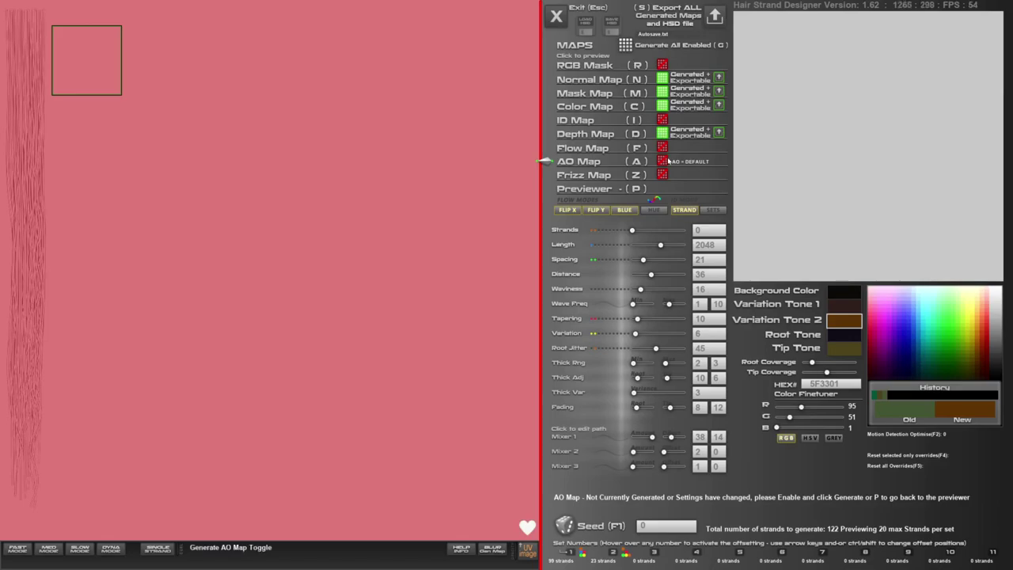
{"action": "left_click", "coordinate": [627, 46]}
{"action": "left_click", "coordinate": [627, 46]}
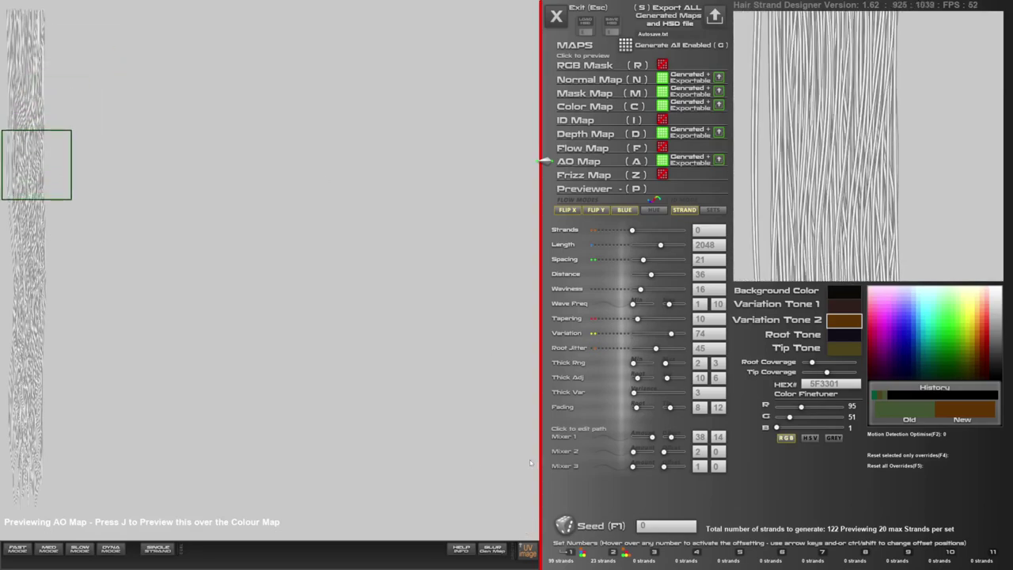
Compare the color map with and without the AO map multiplied over it, magnified at mid-strand.
{"action": "left_click", "coordinate": [582, 106]}
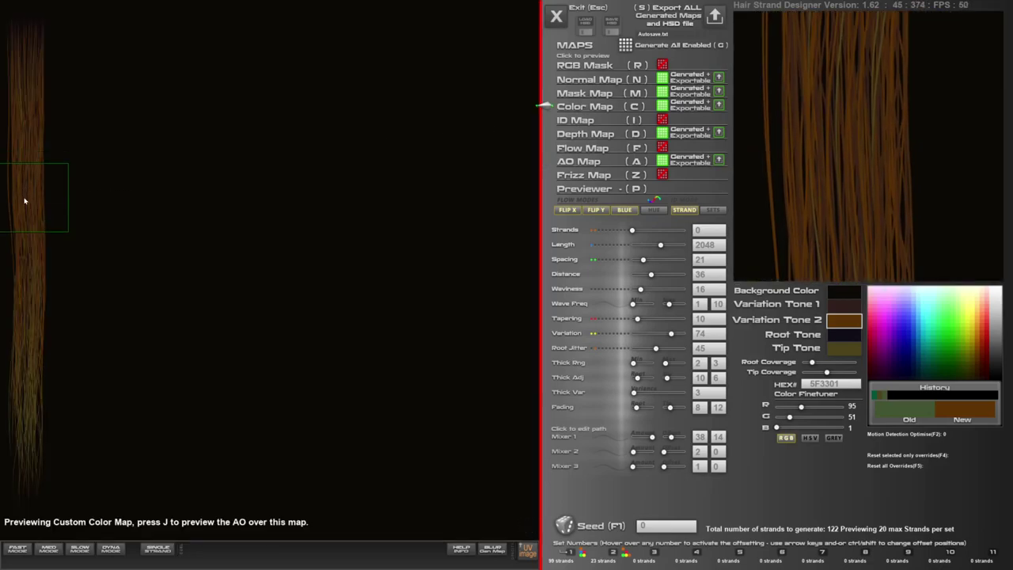
{"action": "key", "text": "j"}
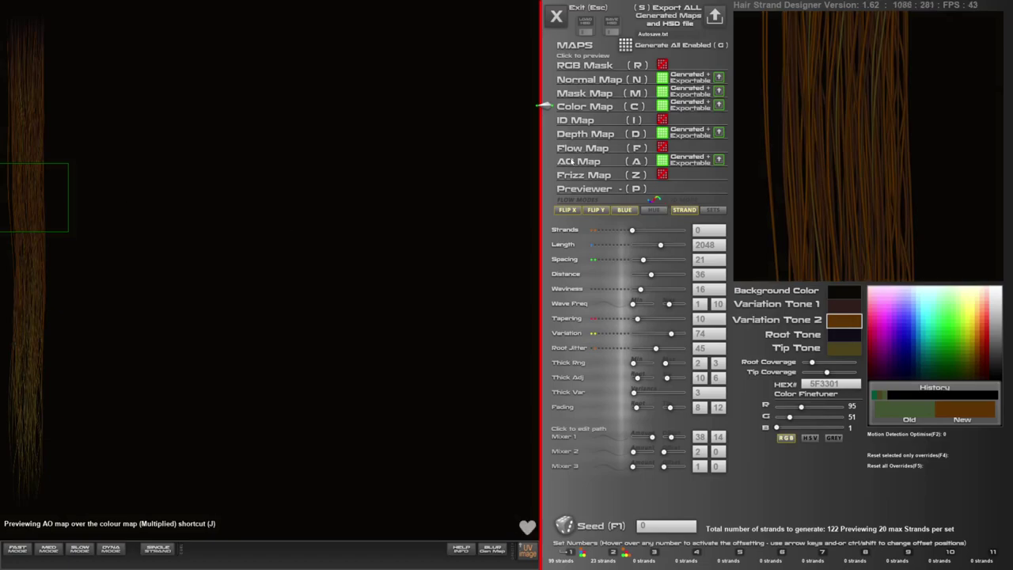
{"action": "left_click", "coordinate": [580, 162]}
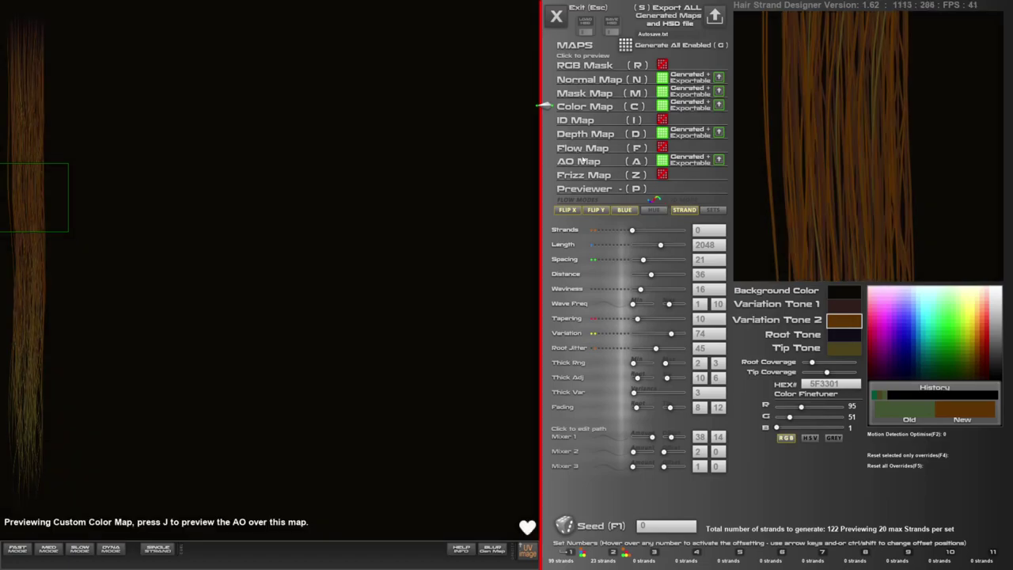
{"action": "key", "text": "j"}
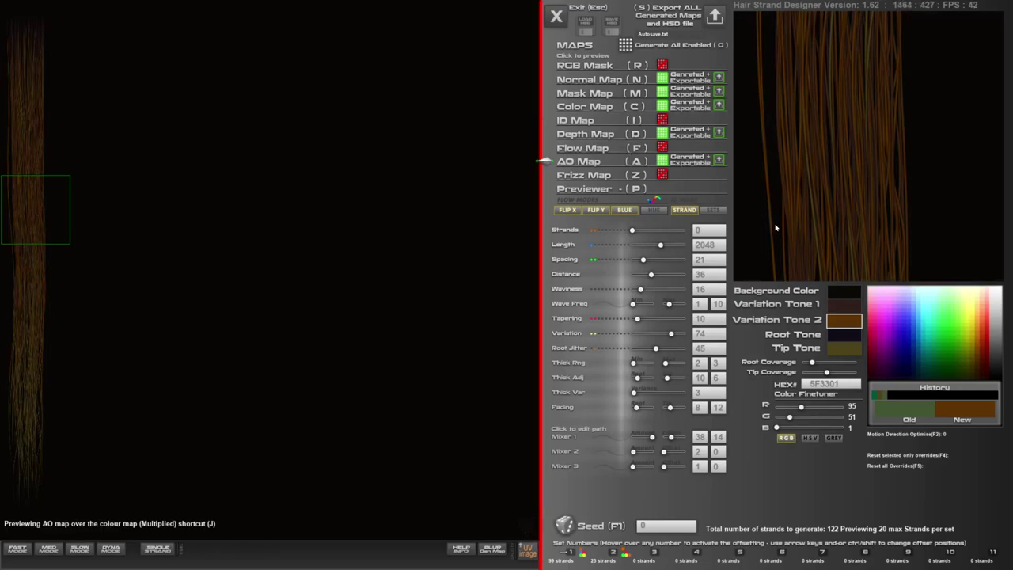
{"action": "key", "text": "j"}
{"action": "key", "text": "j"}
{"action": "key", "text": "j"}
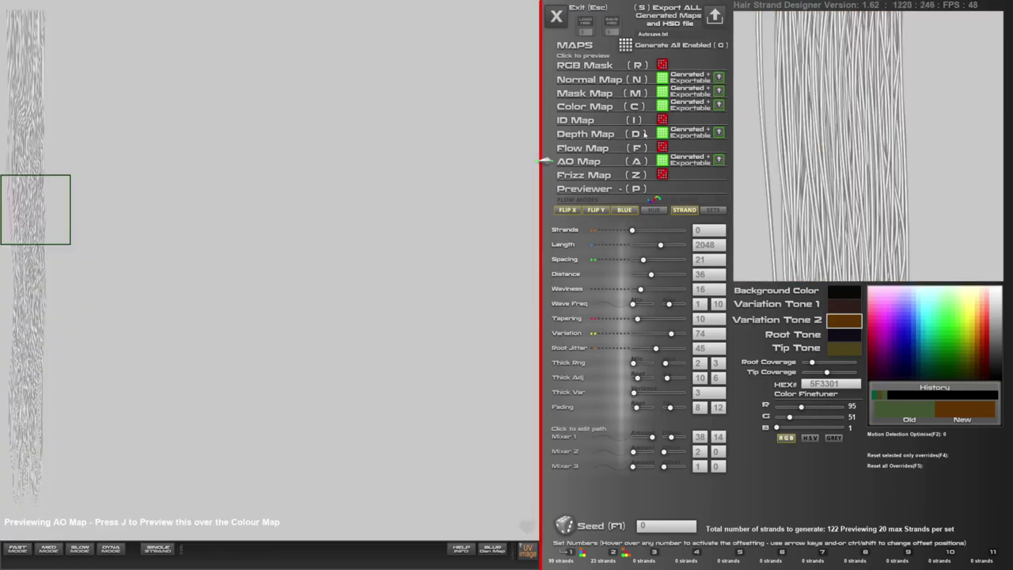
Check the AO overlay on the color map down to the strand tips, and preview the mask map.
{"action": "left_click", "coordinate": [584, 108]}
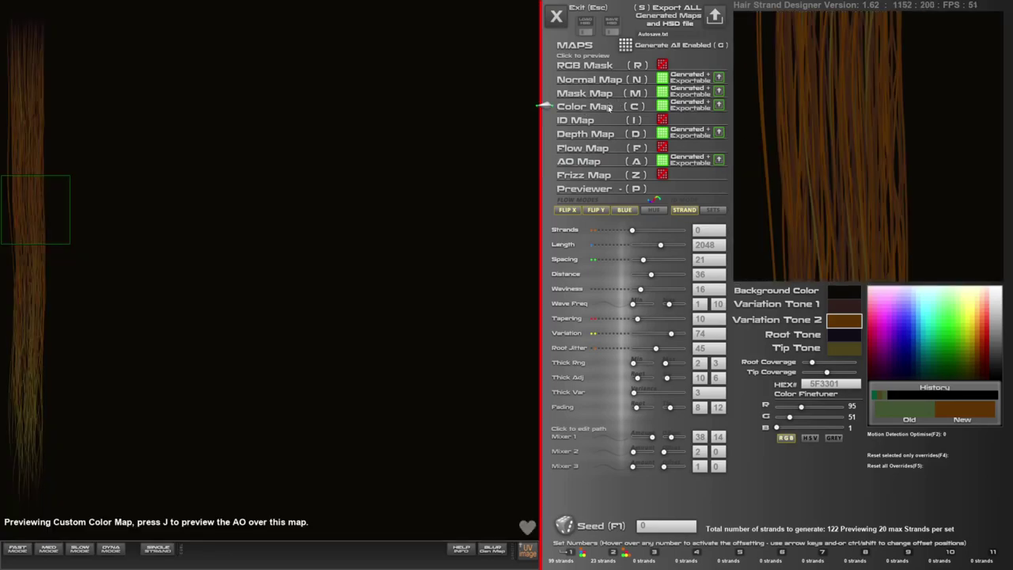
{"action": "key", "text": "j"}
{"action": "key", "text": "j"}
{"action": "key", "text": "j"}
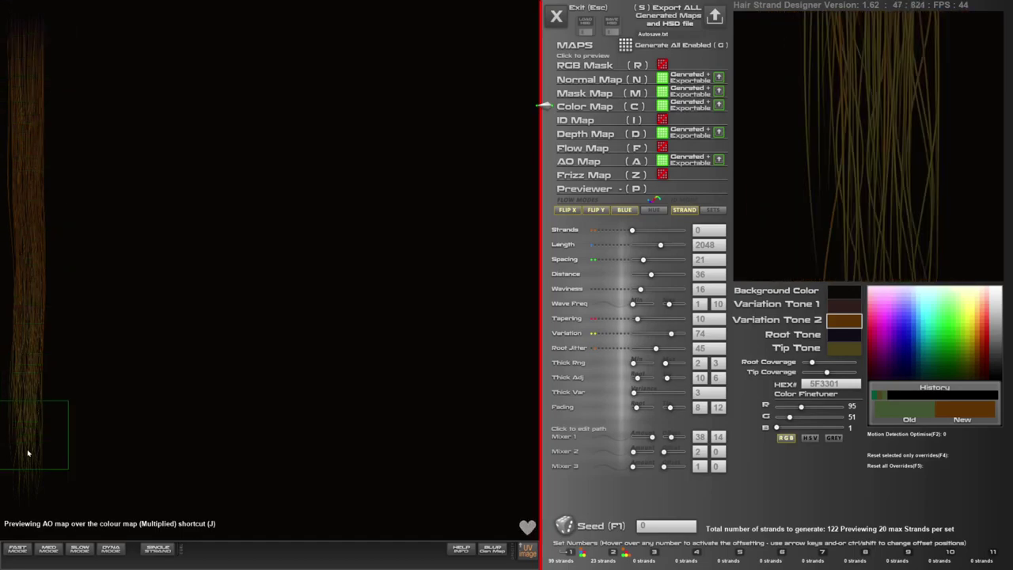
{"action": "key", "text": "j"}
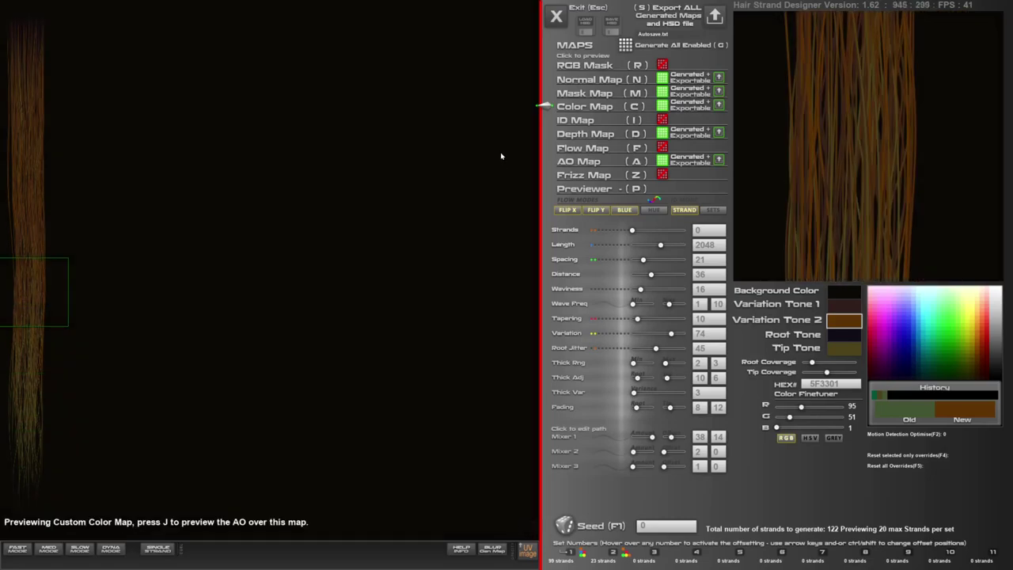
{"action": "left_click", "coordinate": [584, 93]}
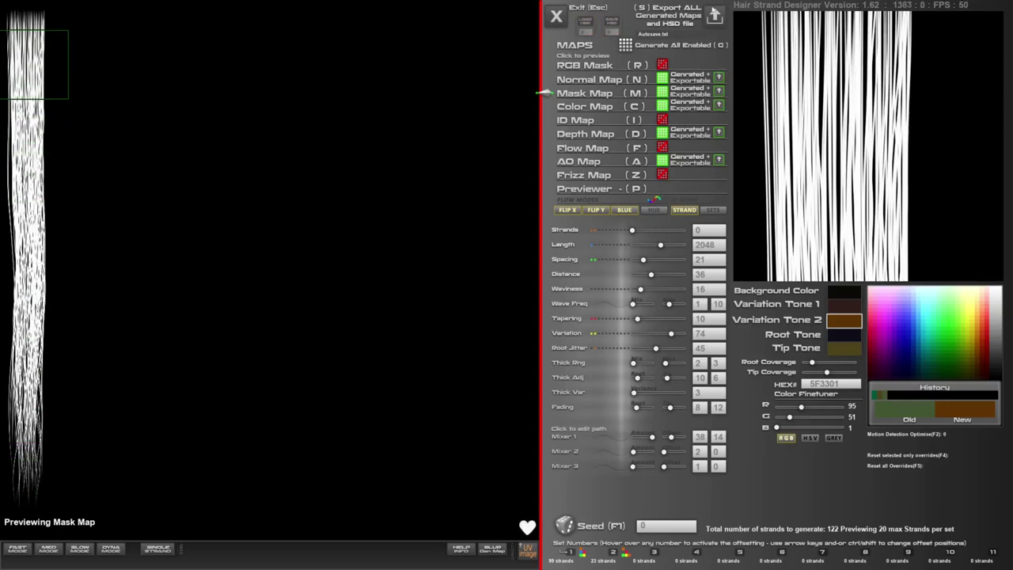
Export all generated maps and the HSD file to the Desktop with project name HSD_BrownSet1, picking HSD_Brown.txt as the project file.
{"action": "left_click", "coordinate": [715, 18]}
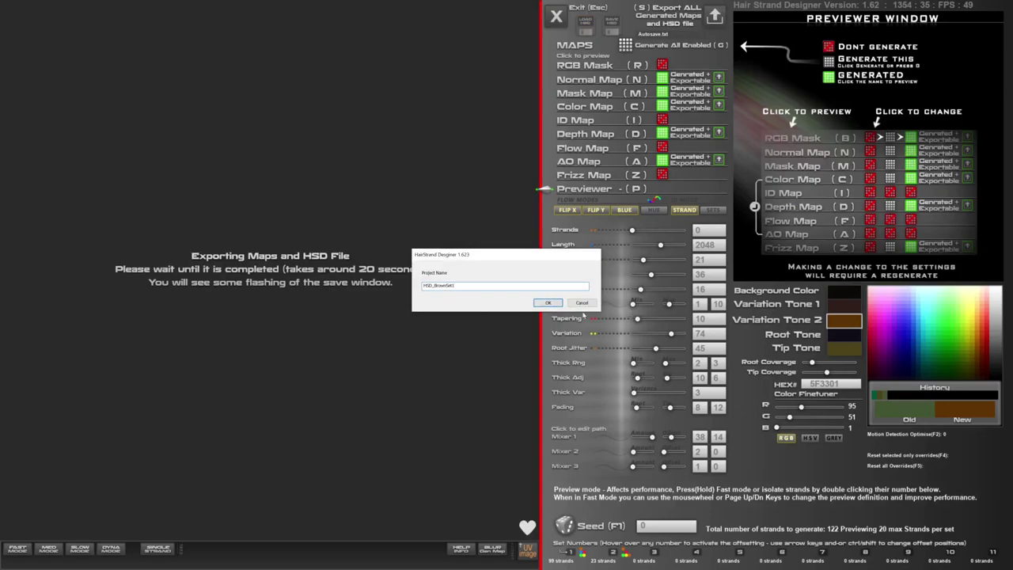
{"action": "type", "text": "BrownSet1"}
{"action": "left_click", "coordinate": [547, 303]}
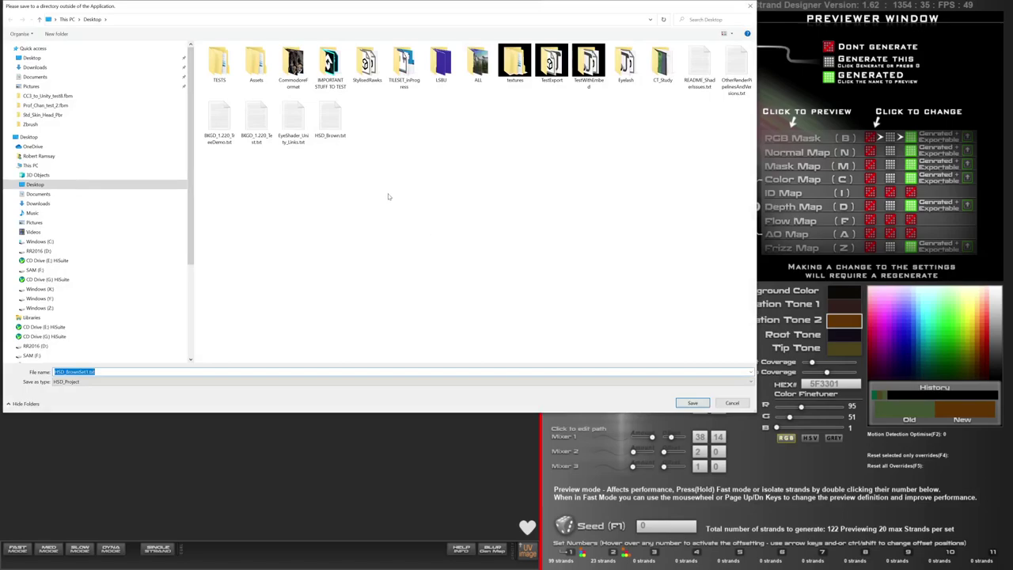
{"action": "double_click", "coordinate": [330, 120]}
{"action": "left_click", "coordinate": [525, 284]}
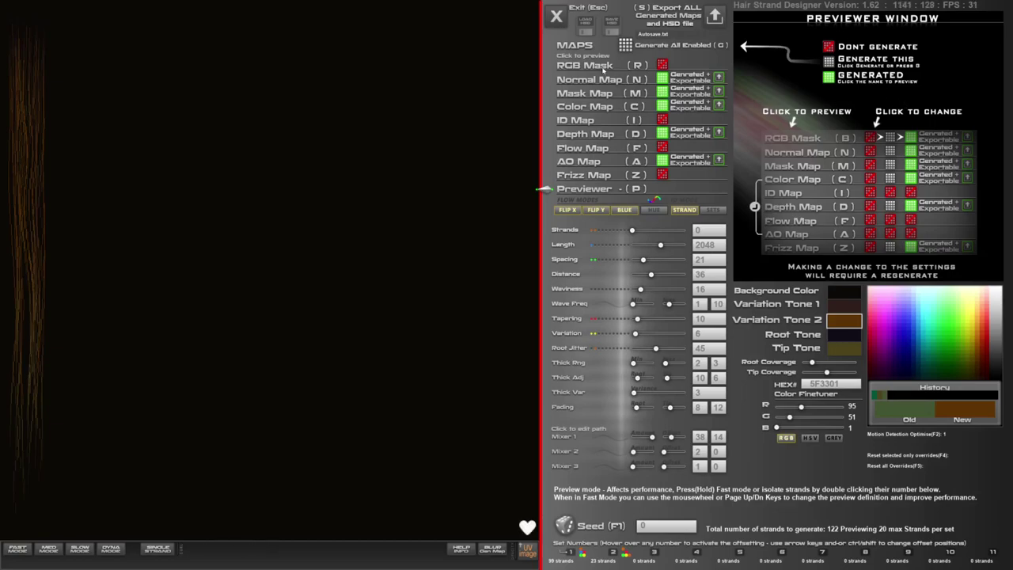
Switch from the hair strand designer to another open window.
{"action": "key", "text": "alt+Tab"}
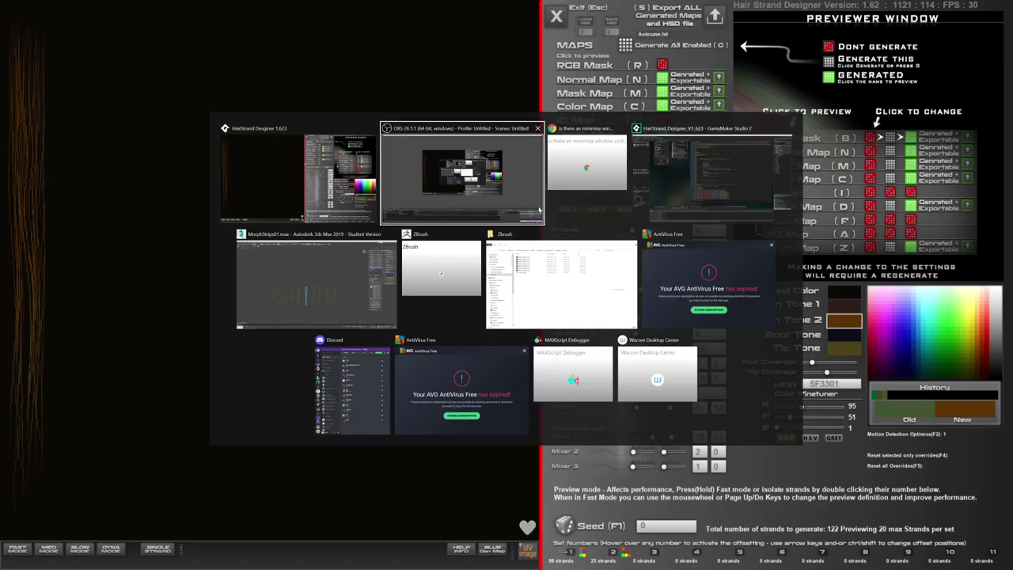